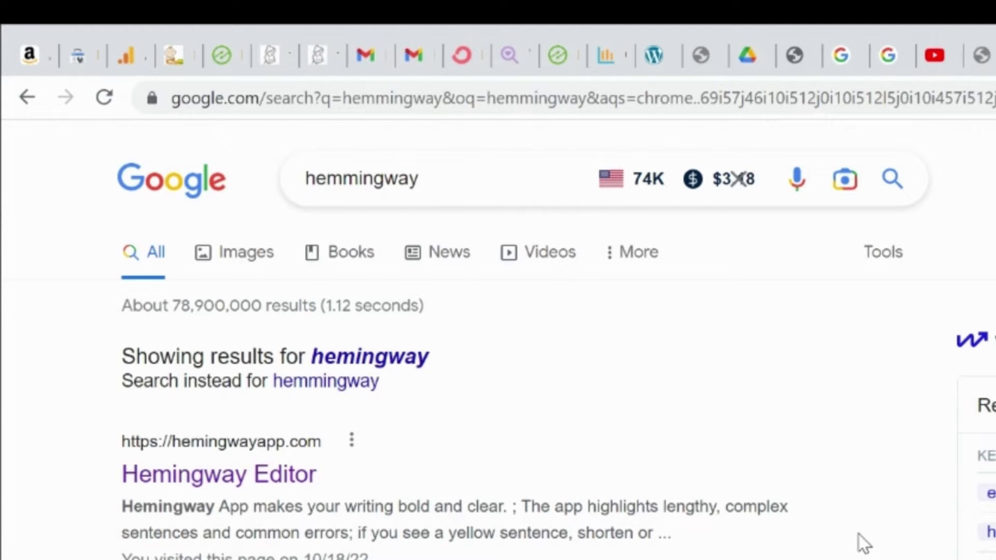
Open the Hemingway Editor website from the Google search results for "hemmingway".
left_click(431, 178)
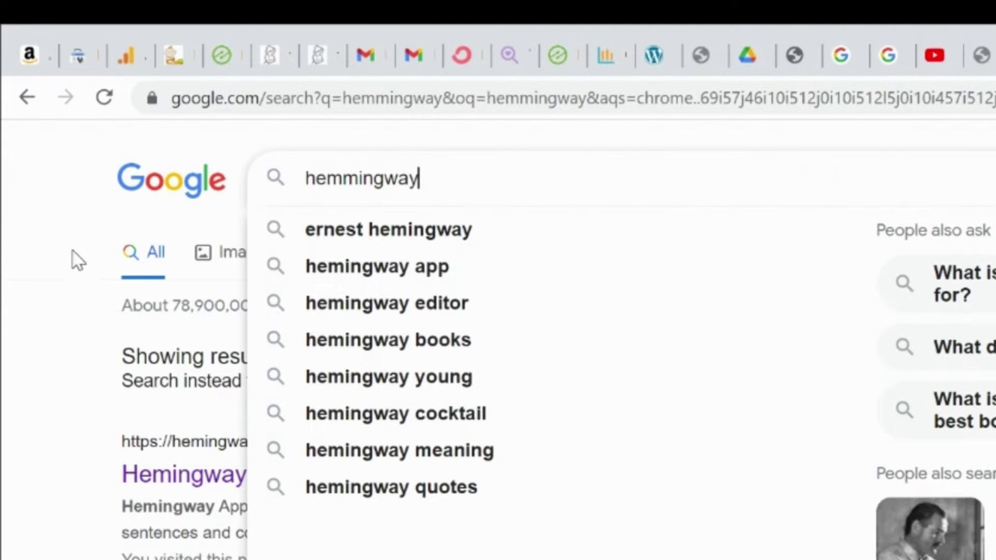
left_click(75, 300)
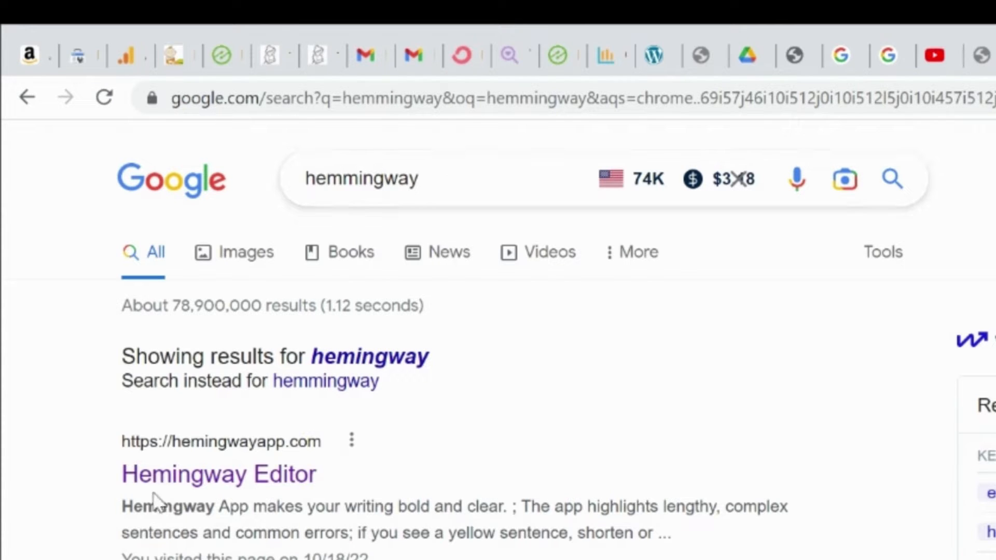
left_click(207, 478)
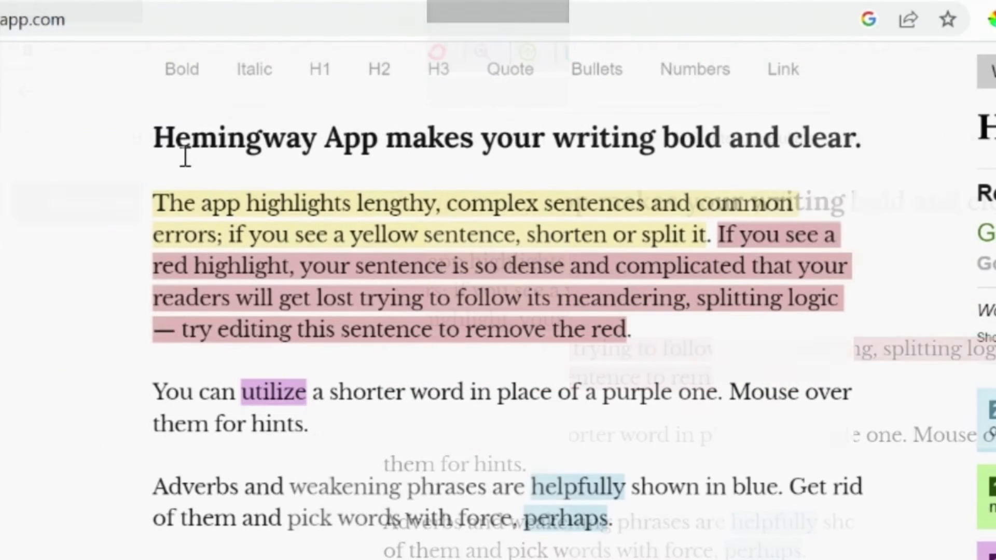
Clear all of the sample text from the editor.
left_click(199, 141)
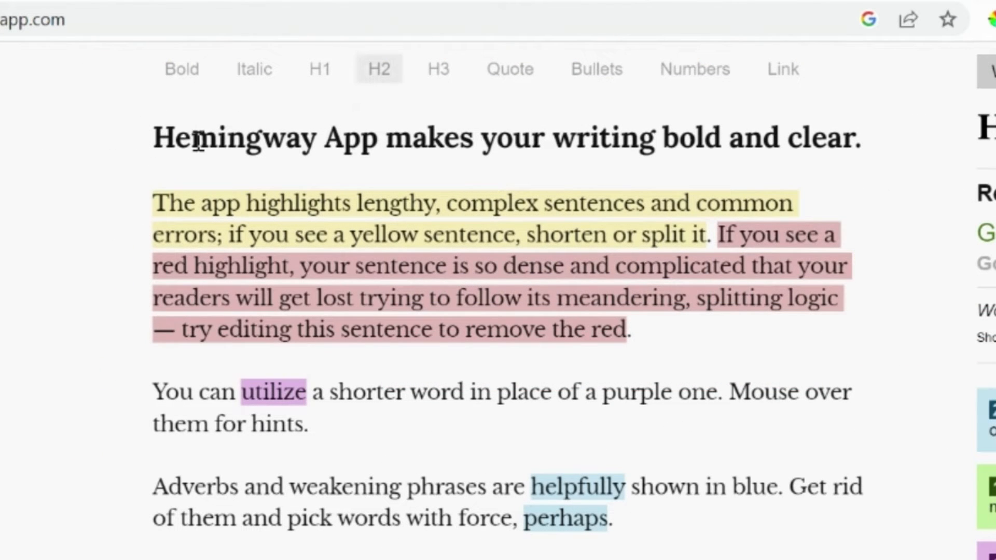
key("Home")
key("ctrl+a")
key("BackSpace")
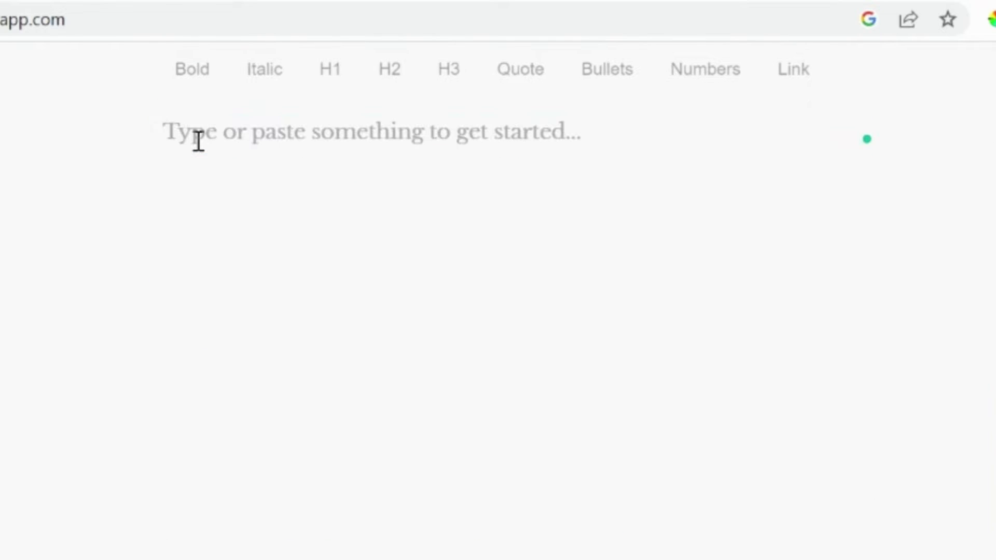
type("ha")
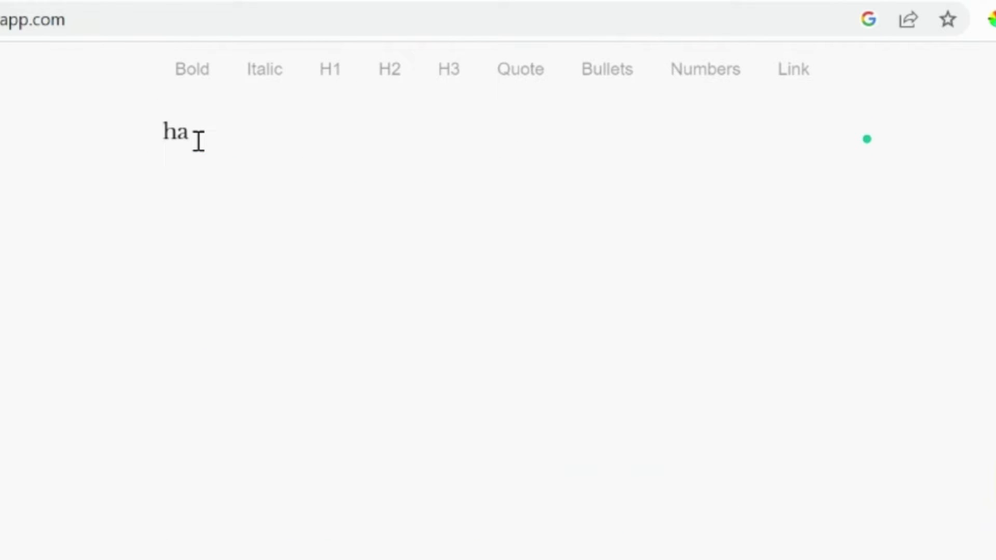
key("BackSpace")
key("BackSpace")
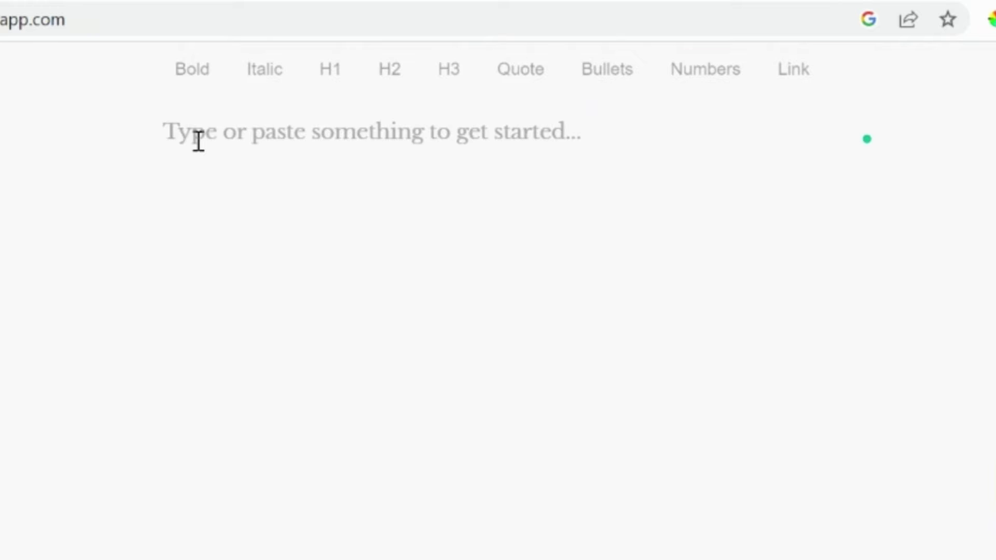
type("Start your conten")
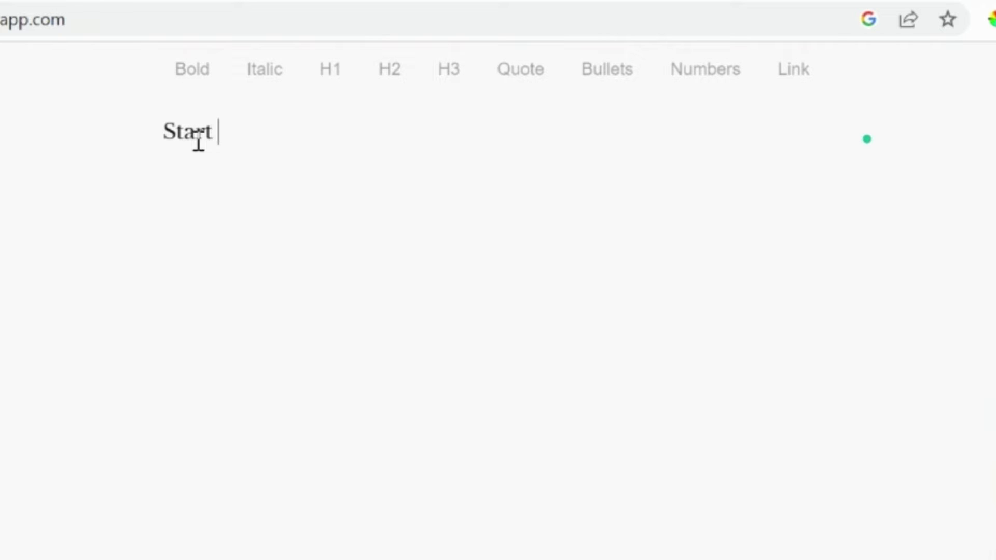
key("BackSpace")
key("BackSpace")
key("BackSpace")
key("BackSpace")
key("BackSpace")
key("BackSpace")
key("BackSpace")
key("BackSpace")
key("BackSpace")
key("BackSpace")
key("BackSpace")
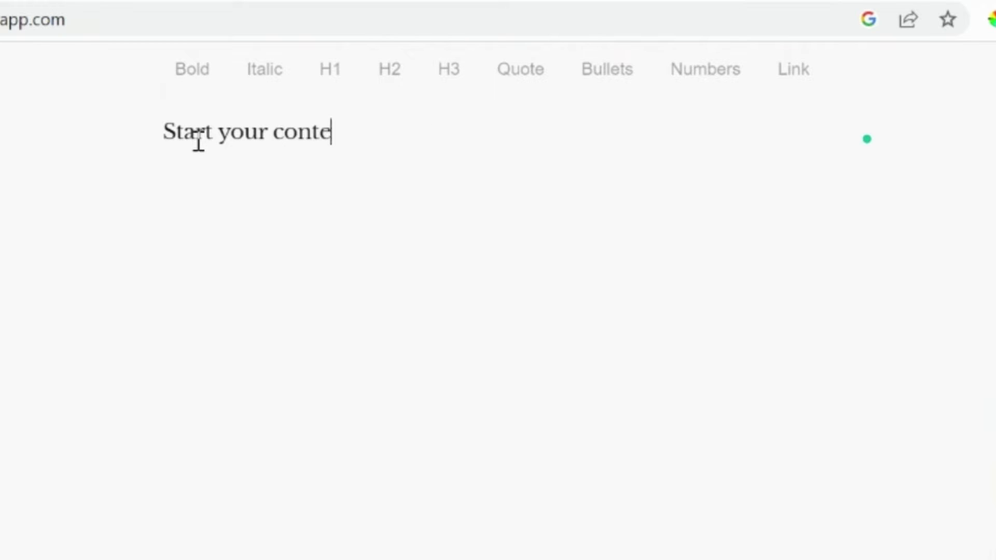
type("typu")
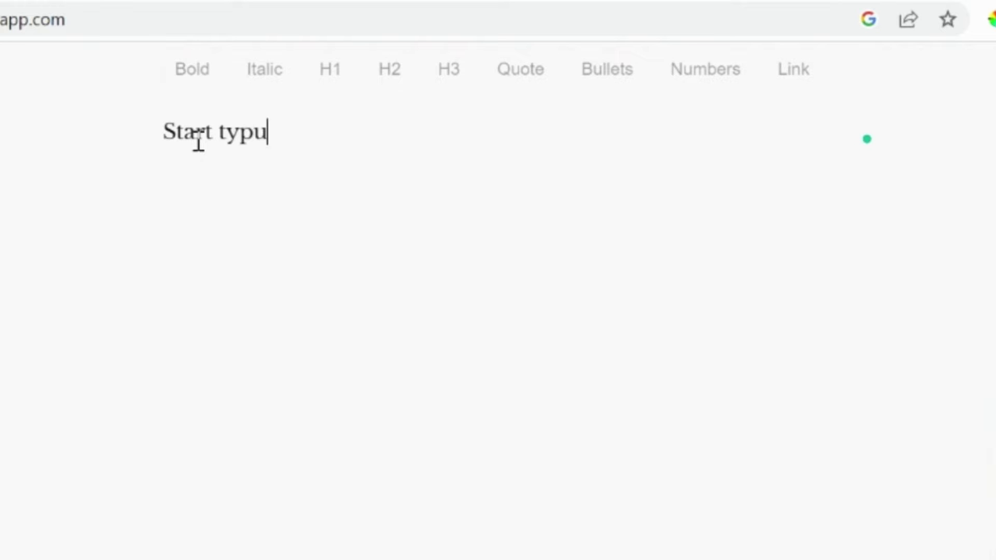
key("BackSpace")
type("ing y")
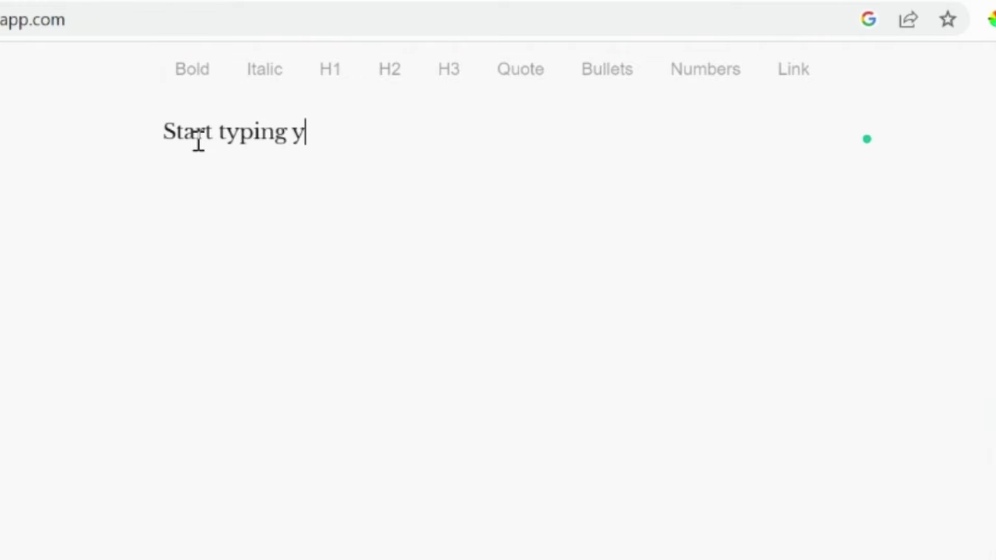
type("our contet")
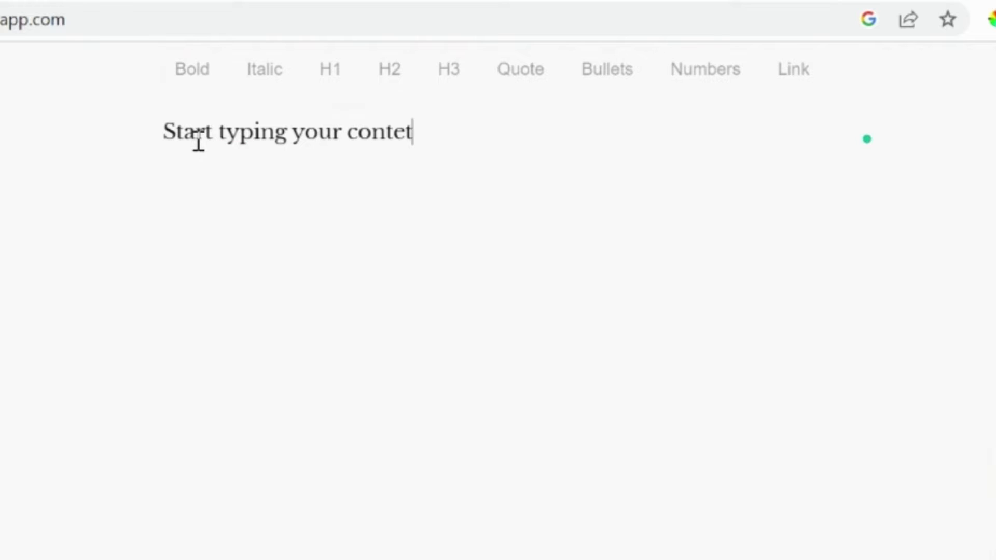
key("BackSpace")
key("BackSpace")
key("BackSpace")
key("BackSpace")
key("BackSpace")
key("BackSpace")
key("BackSpace")
key("BackSpace")
key("BackSpace")
key("BackSpace")
key("BackSpace")
key("BackSpace")
key("BackSpace")
key("BackSpace")
key("BackSpace")
key("BackSpace")
key("BackSpace")
key("BackSpace")
key("BackSpace")
key("BackSpace")
key("BackSpace")
key("BackSpace")
key("BackSpace")
key("BackSpace")
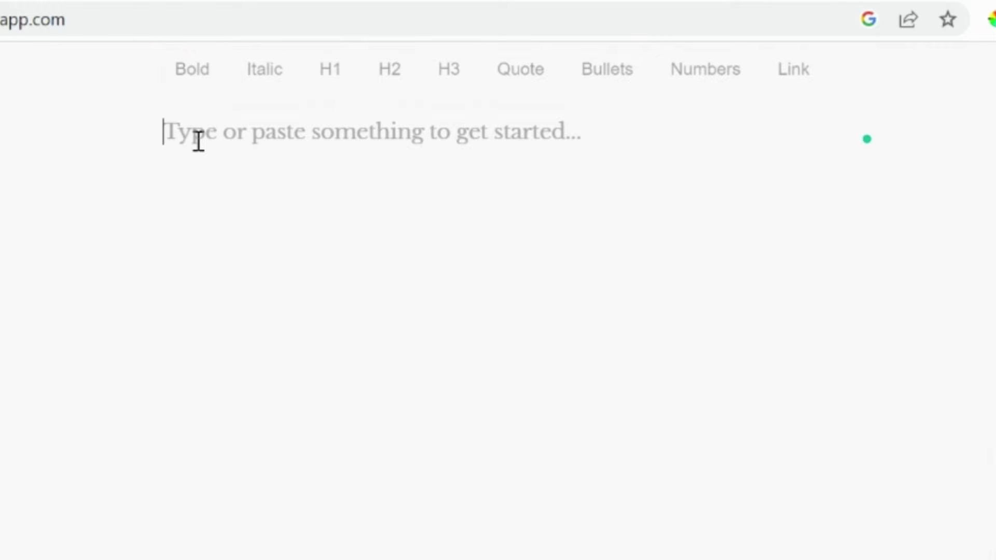
Enter the sentence "Type or paste your content here." in the empty editor.
type("Typ")
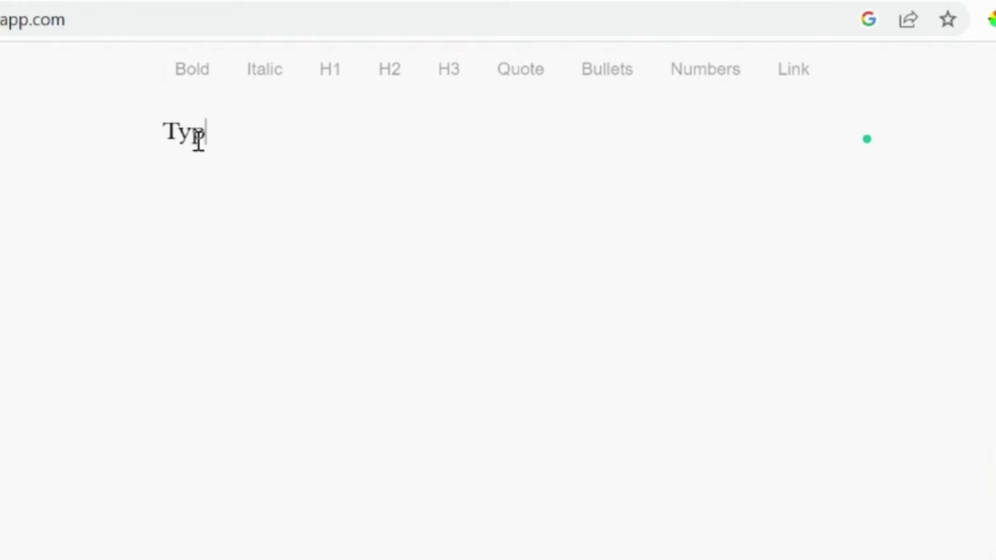
type("e or paste y")
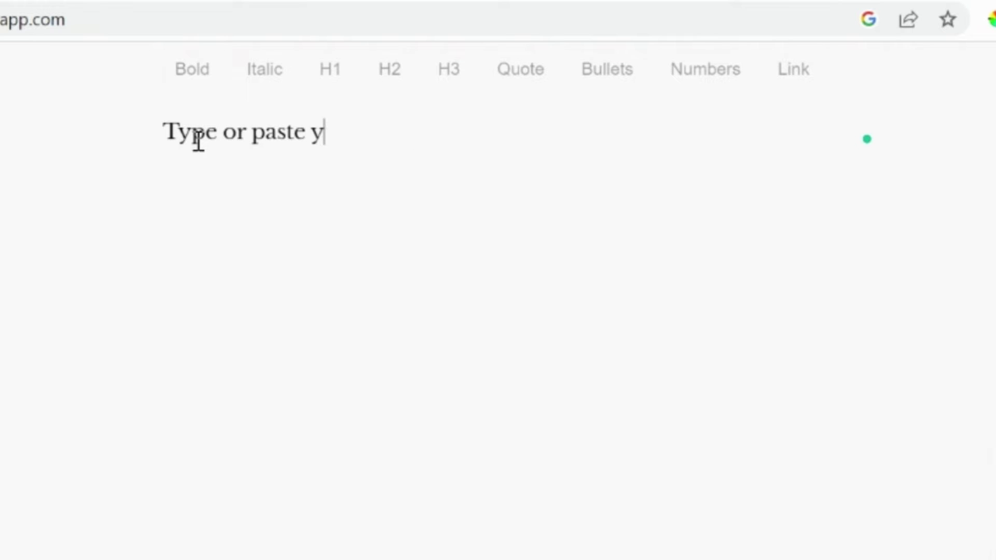
type("our content here.")
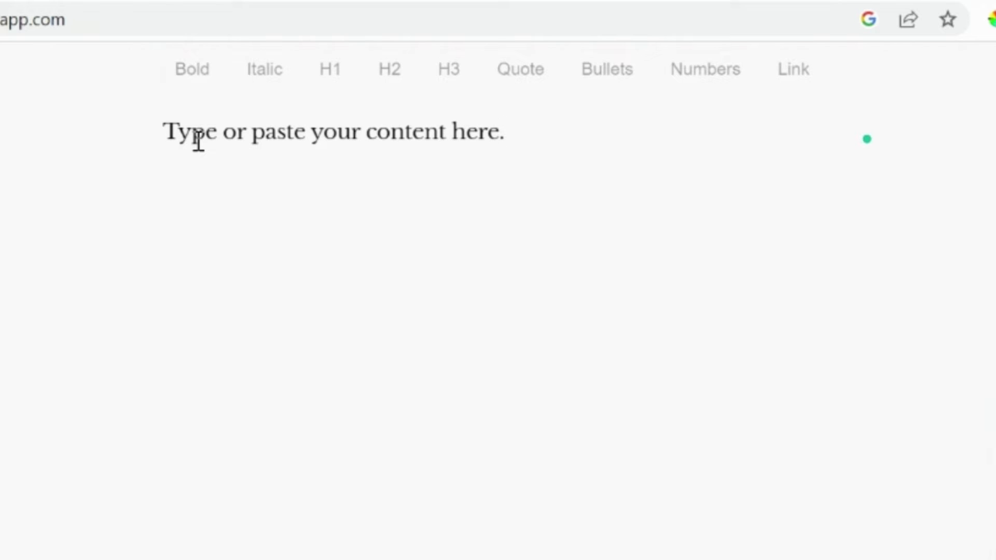
Format the whole sentence as bold, italic and a level 1 heading.
key("ctrl+a")
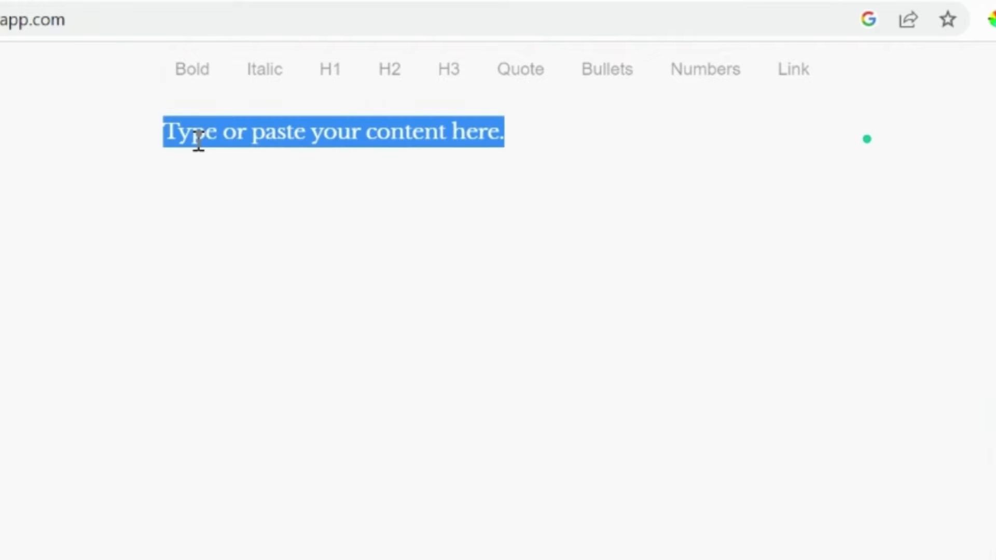
left_click(204, 82)
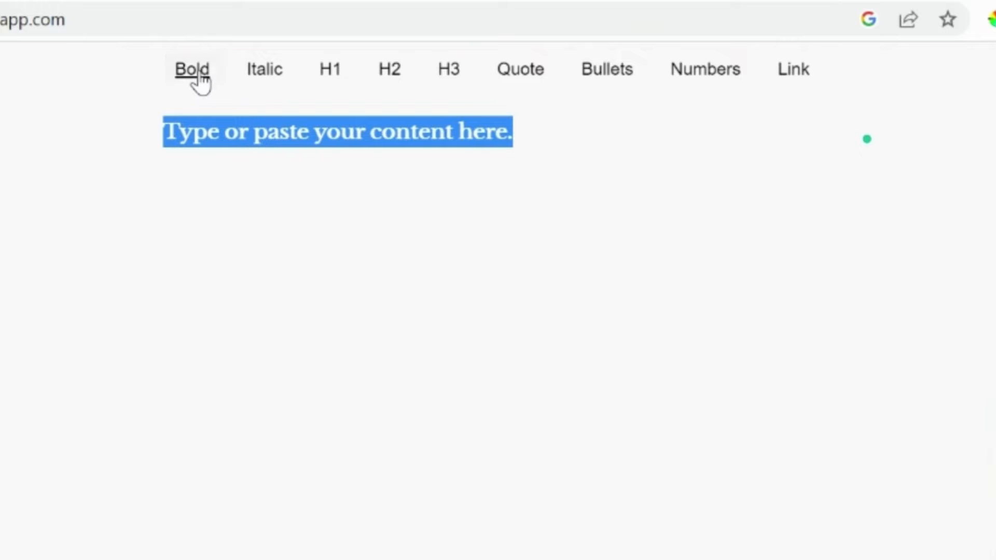
left_click(266, 83)
left_click(266, 80)
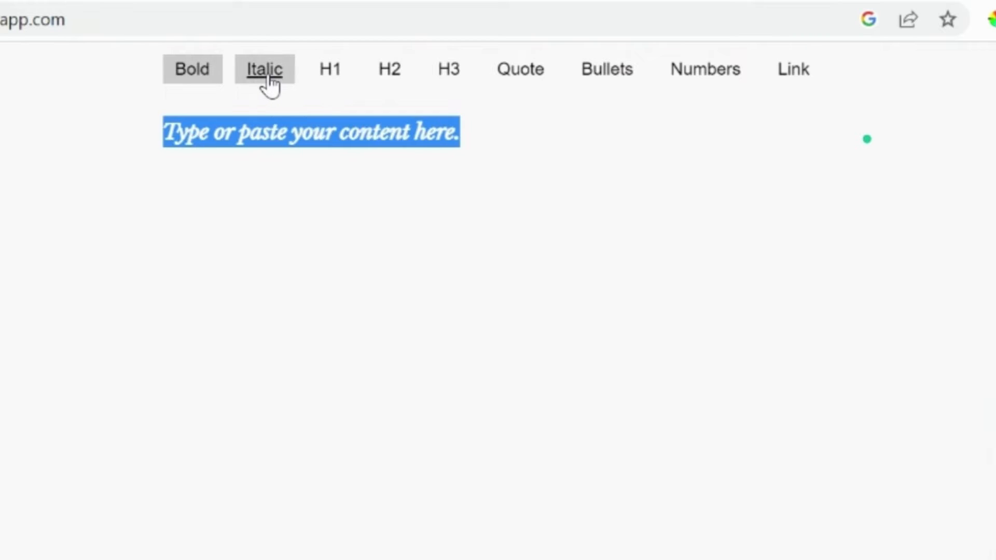
left_click(332, 78)
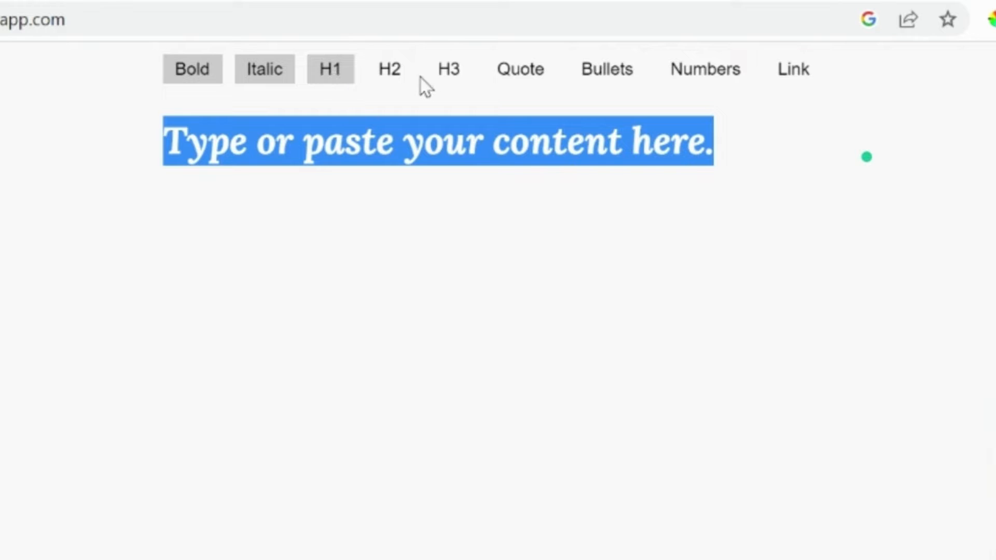
Try the quote, bulleted and numbered list formats on the sentence, and start adding a link but cancel it.
left_click(520, 78)
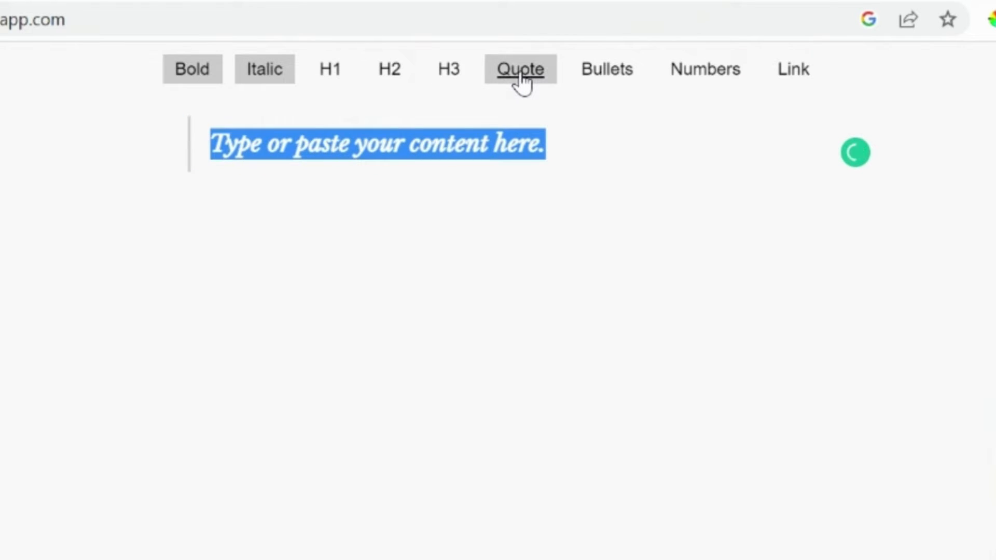
left_click(608, 77)
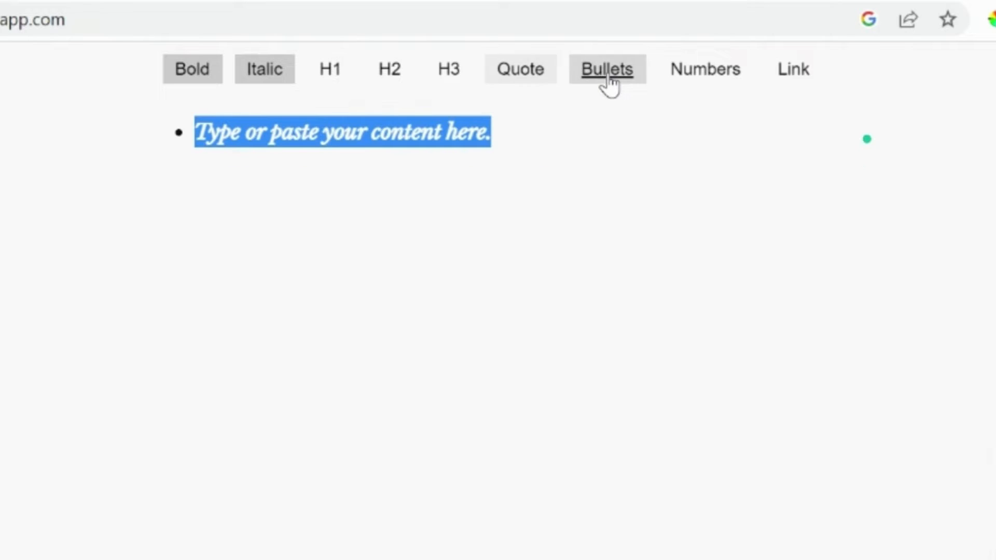
left_click(714, 81)
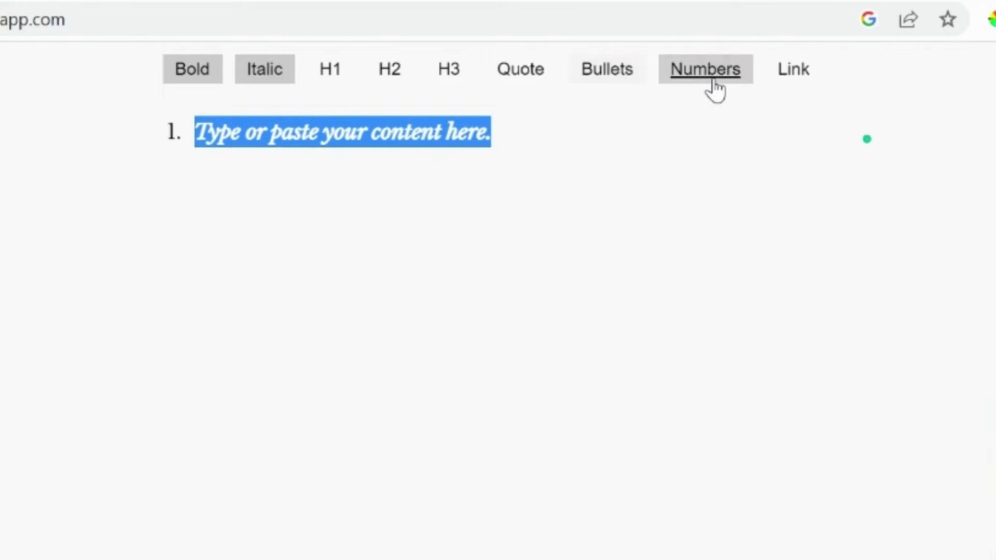
left_click(788, 79)
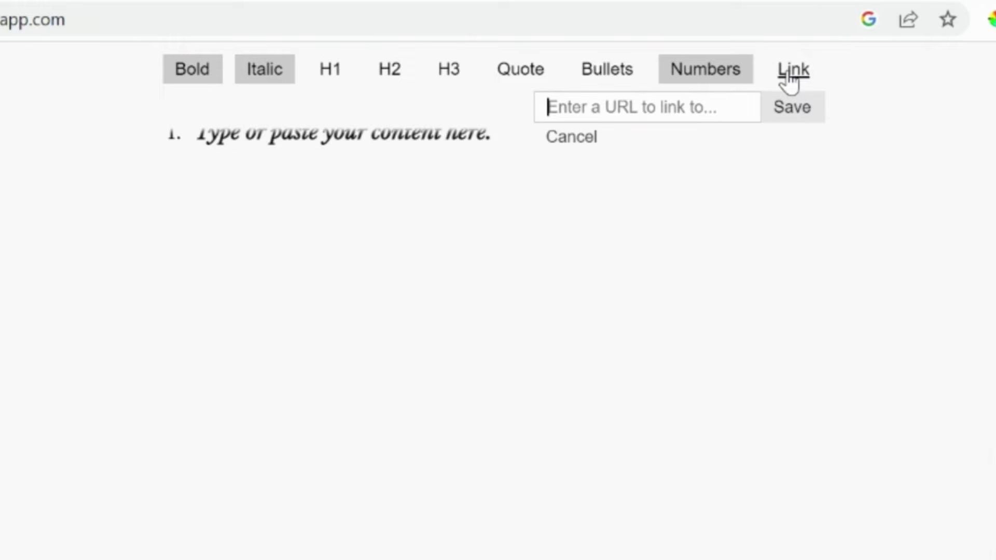
left_click(573, 138)
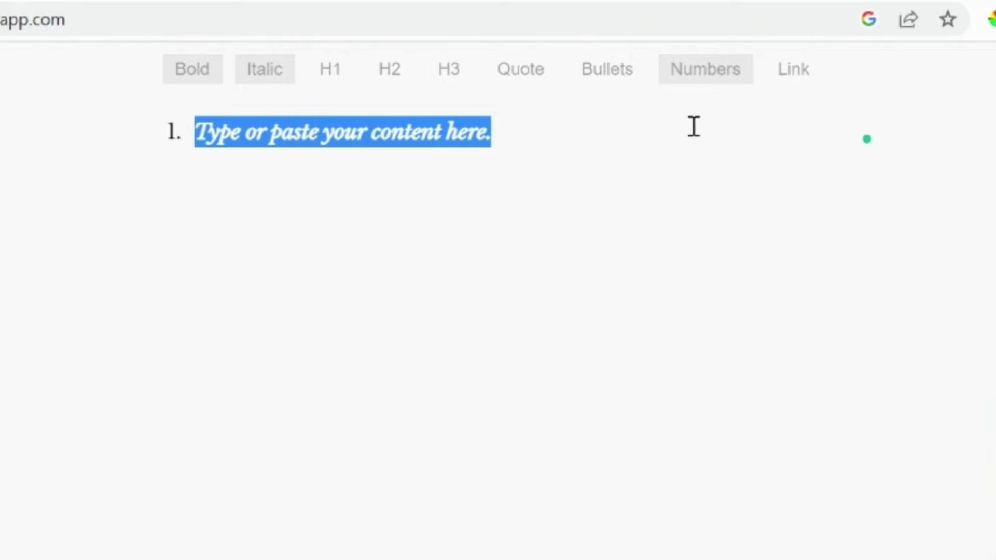
Replace the numbered sentence with the copied article about road trips with a baby, removing the list formatting.
left_click(565, 136)
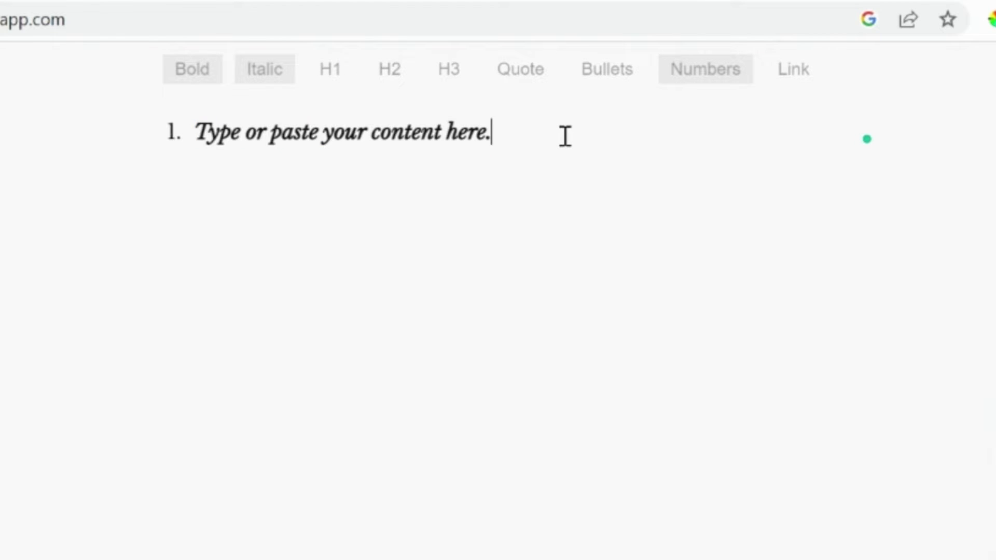
key("ctrl+a")
key("BackSpace")
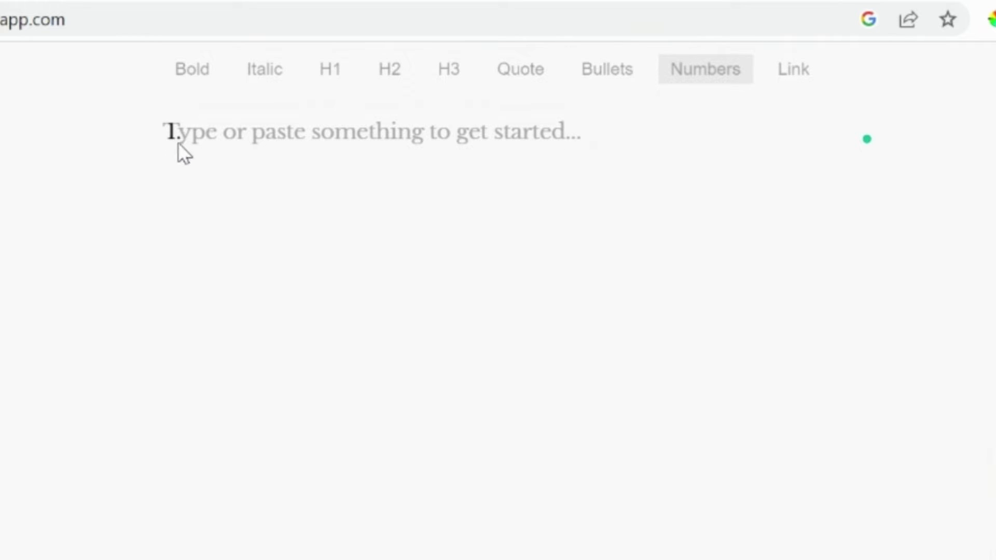
key("BackSpace")
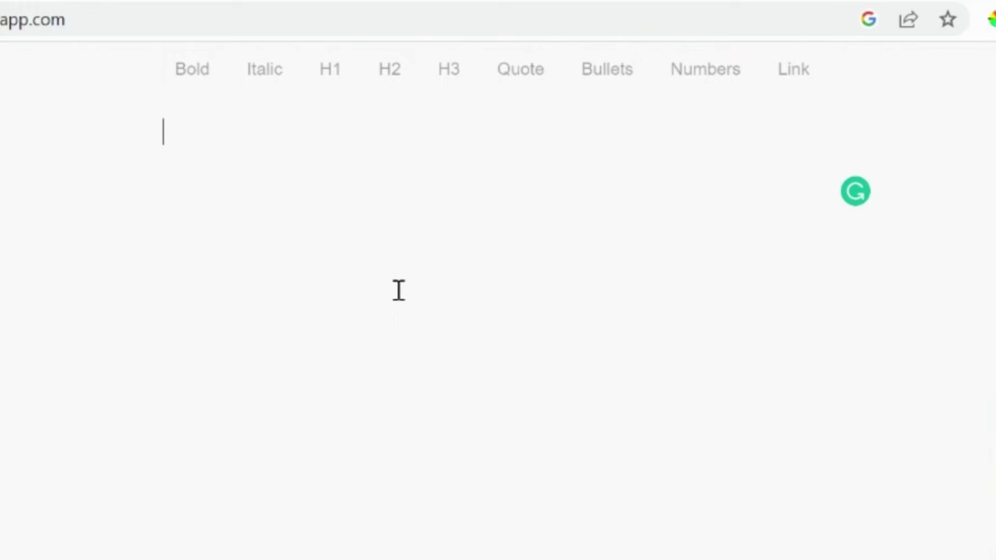
key("ctrl+v")
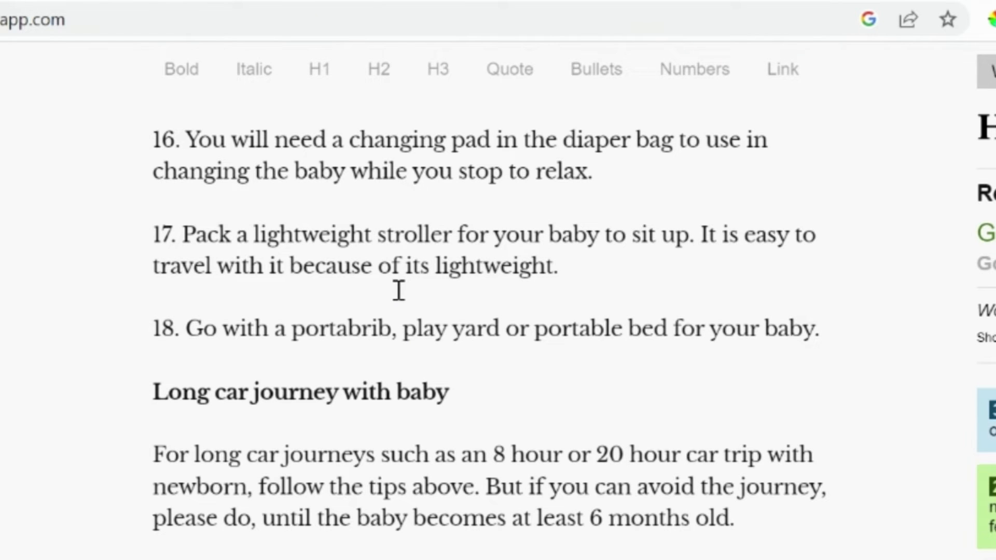
left_click(452, 318)
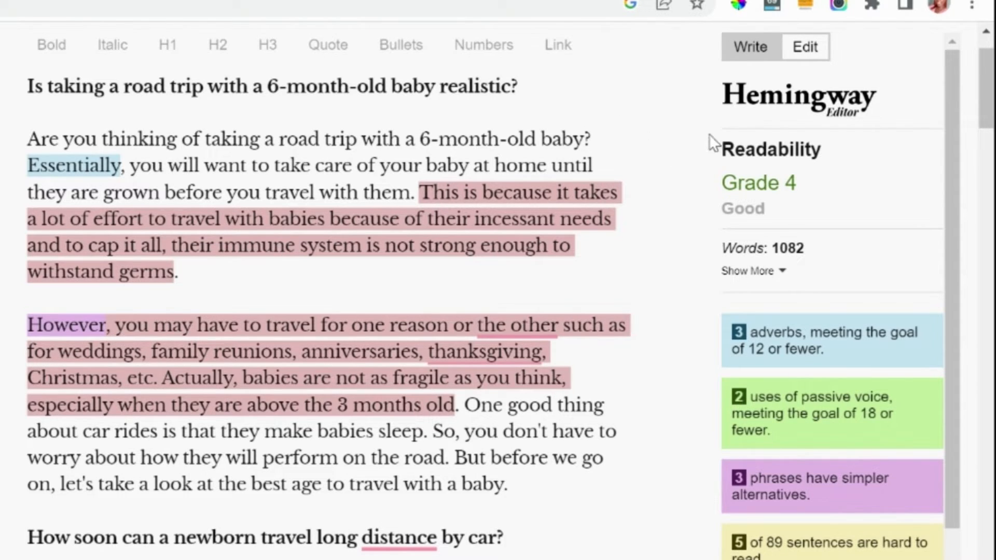
Examine the readability grade, word count and issue categories alongside the color-highlighted passages throughout the article.
left_click_drag(955, 107, 956, 151)
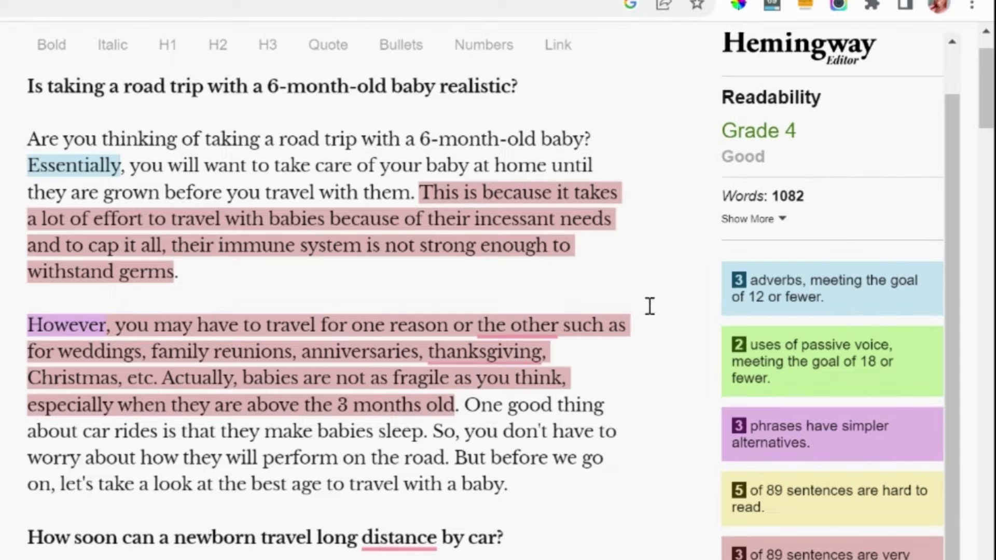
key("Down")
key("Down")
key("Down")
key("Down")
key("Down")
key("Down")
key("Down")
key("Down")
key("Down")
key("Down")
key("Down")
key("Down")
key("Down")
key("Down")
key("Down")
key("Down")
key("Down")
key("Down")
key("Down")
key("Down")
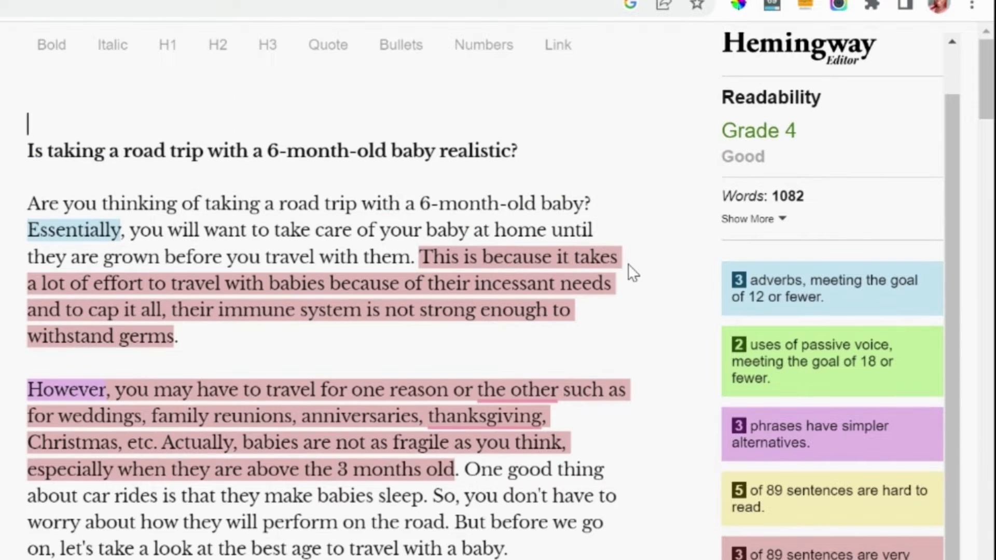
key("Down")
key("Down")
key("Down")
key("Down")
key("Down")
key("Down")
key("Down")
key("Down")
key("Down")
key("Down")
key("Down")
key("Down")
key("Down")
key("Down")
key("Down")
key("Down")
key("Down")
key("Down")
key("Down")
key("Down")
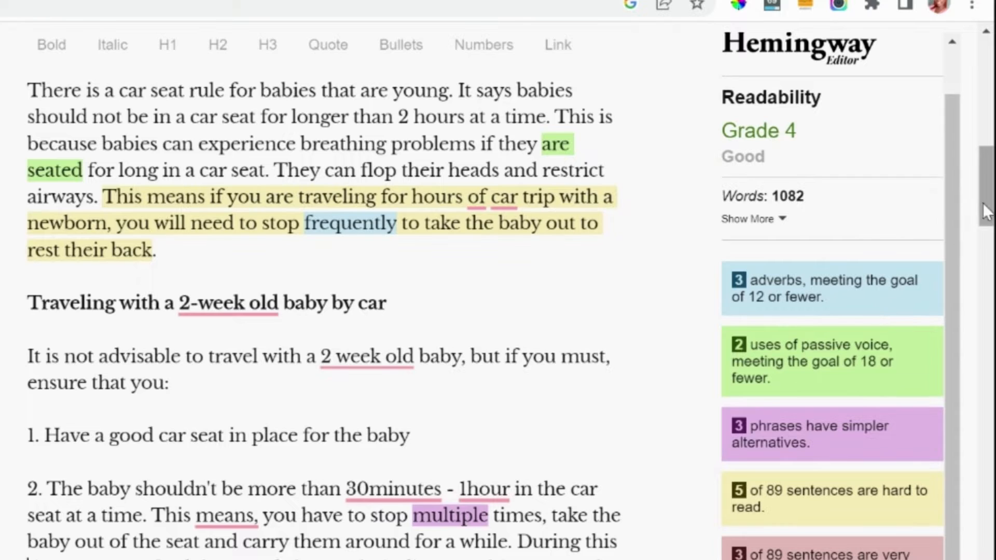
scroll(951, 225, "down", 1)
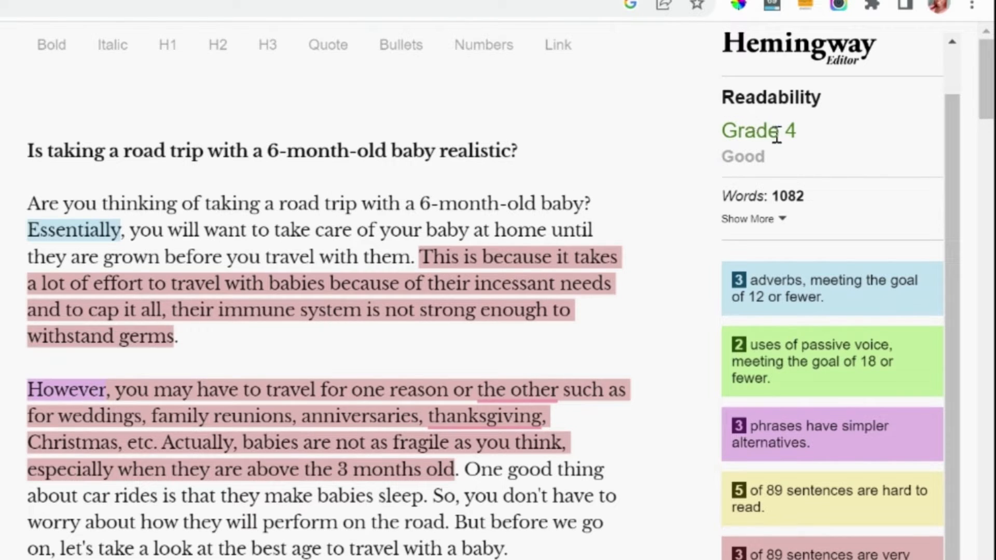
left_click(244, 224)
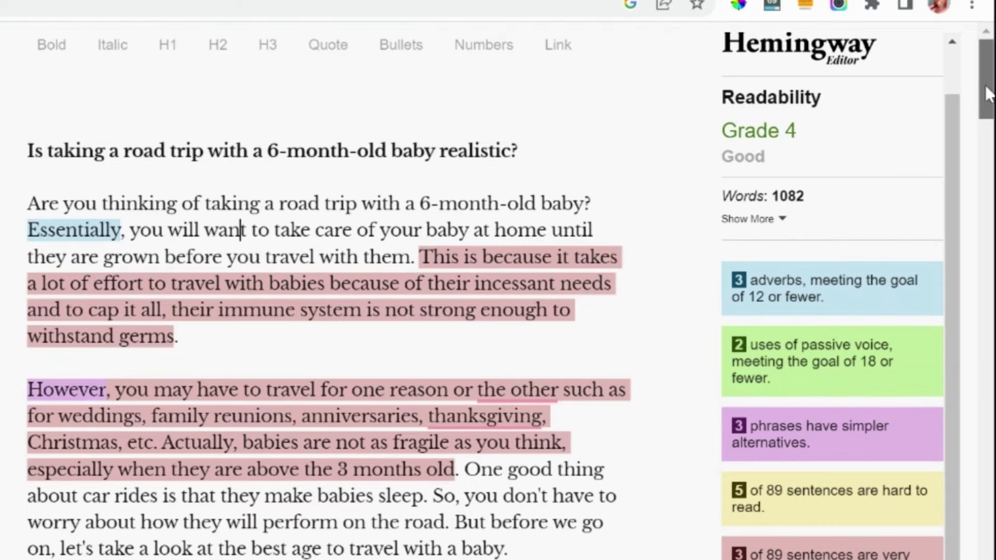
Examine the grammar suggestion for "distance" in the newborn travel heading and bring the Write and Edit modes into view.
scroll(989, 93, "down", 5)
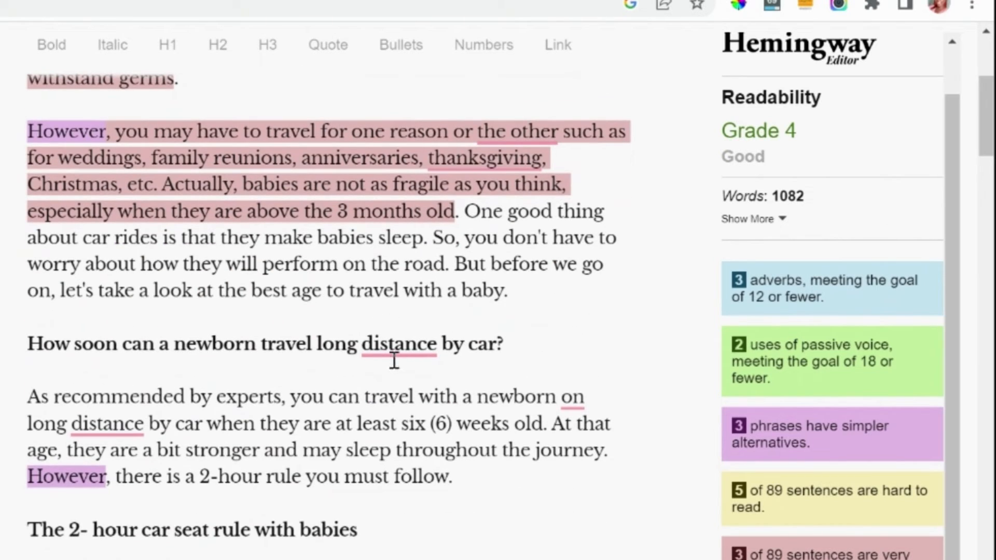
mouse_move(390, 351)
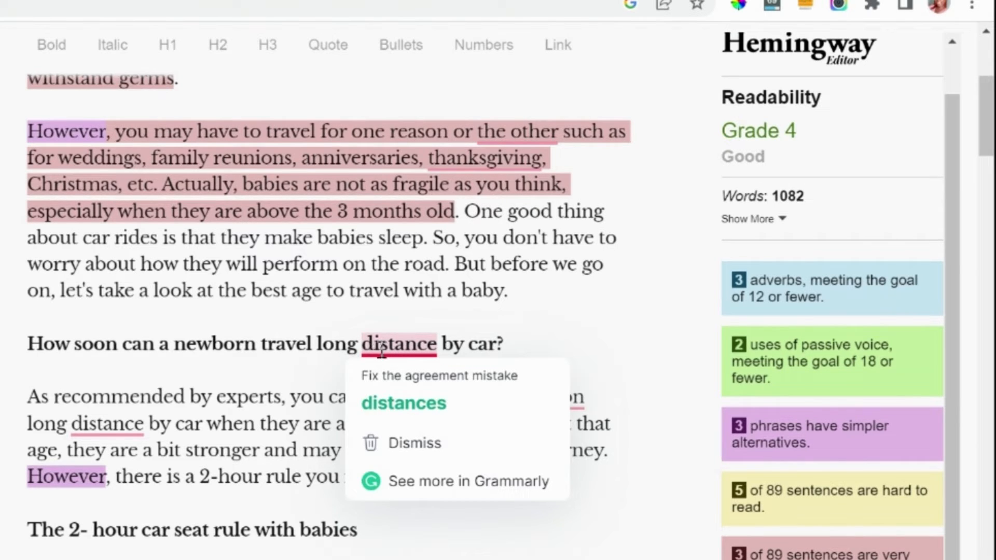
left_click(367, 264)
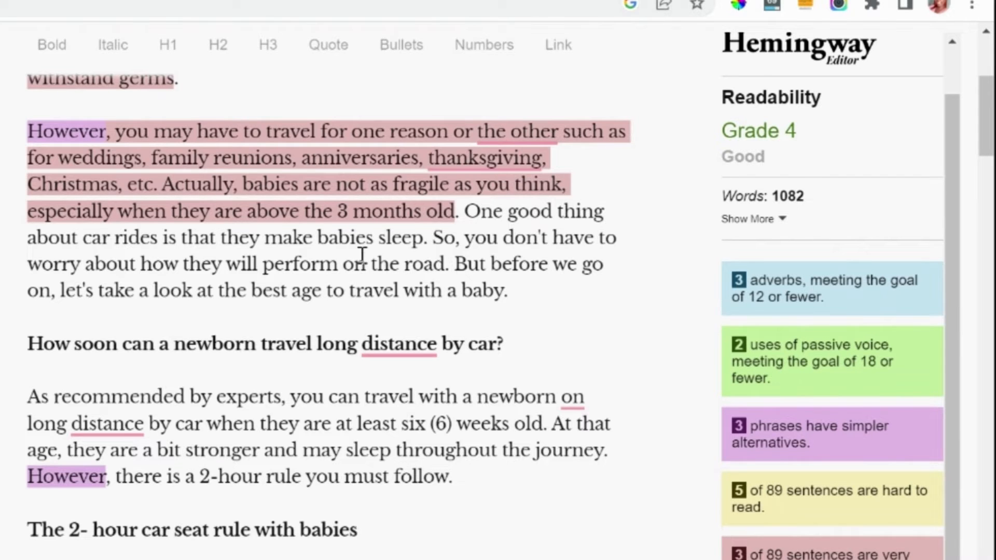
left_click(248, 359)
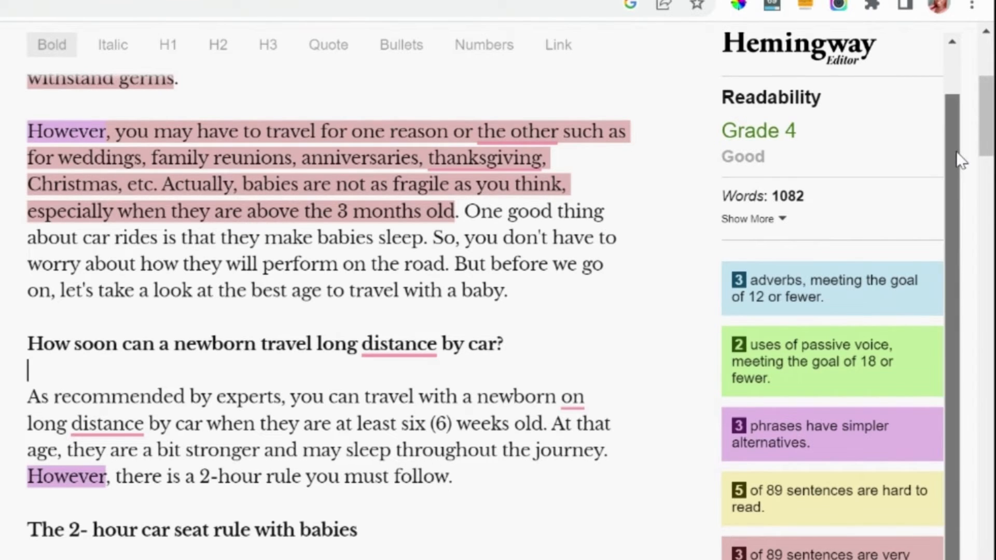
left_click_drag(957, 151, 954, 35)
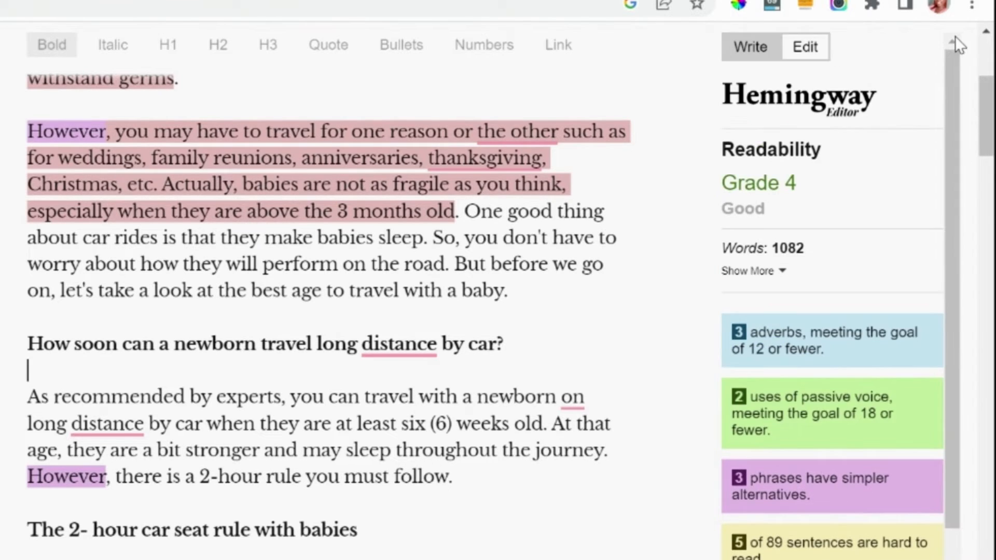
Omit the adverb "Essentially" from the first paragraph and capitalize "You" at the start of that sentence.
left_click(559, 202)
scroll(559, 205, "up", 4)
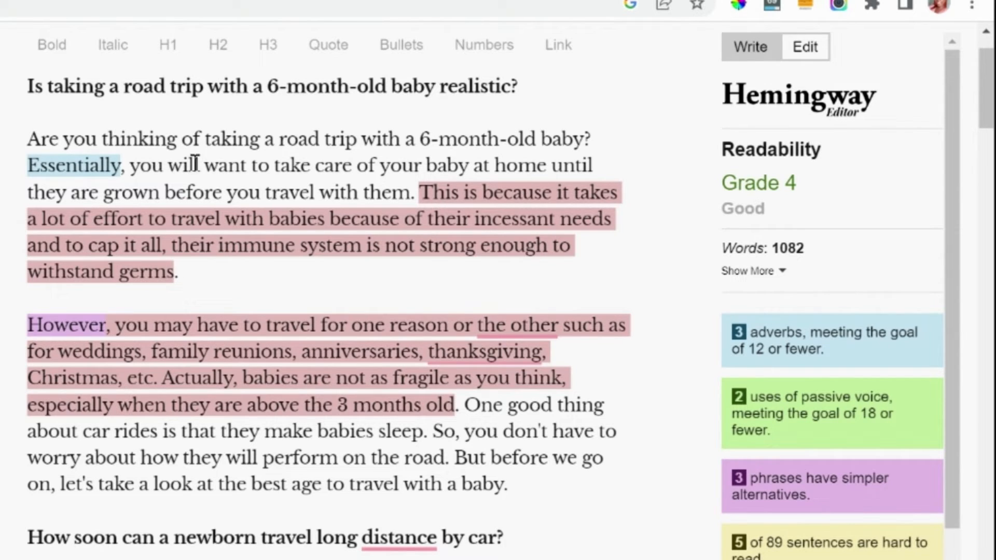
mouse_move(101, 166)
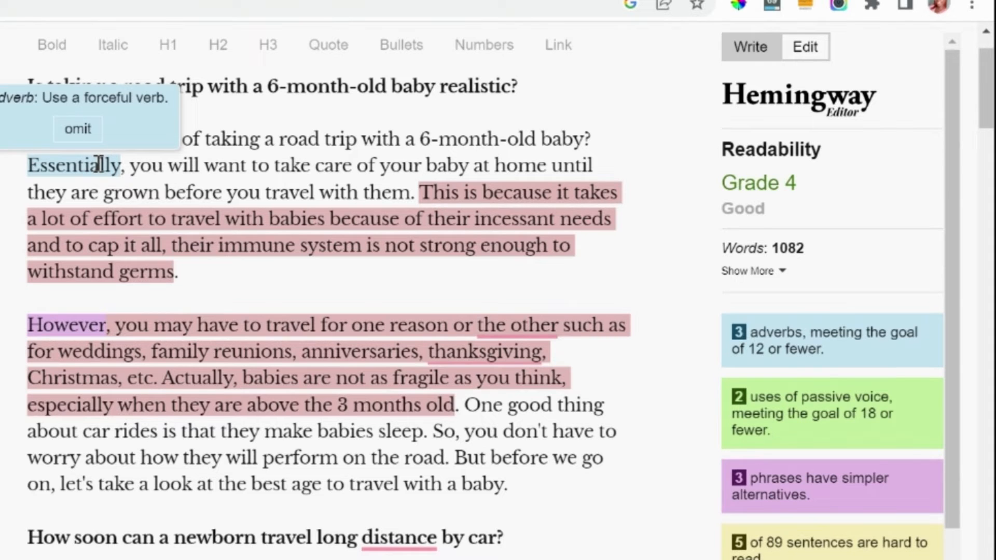
left_click(77, 131)
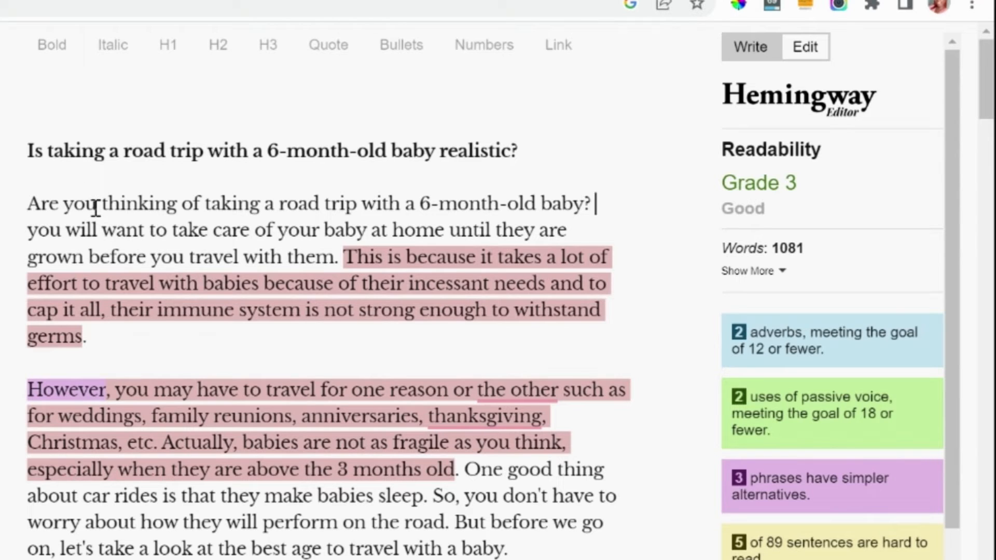
key("Right")
key("shift+Right")
type("Y")
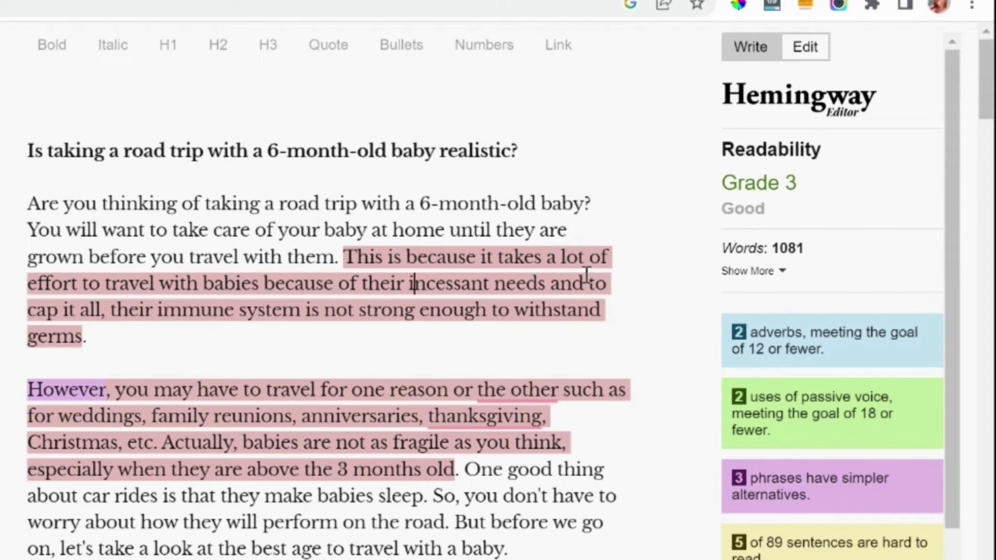
Split the very hard to read sentence after "needs" with a period, removing "and" and starting the new sentence with "To cap it all".
left_click(549, 284)
type(".")
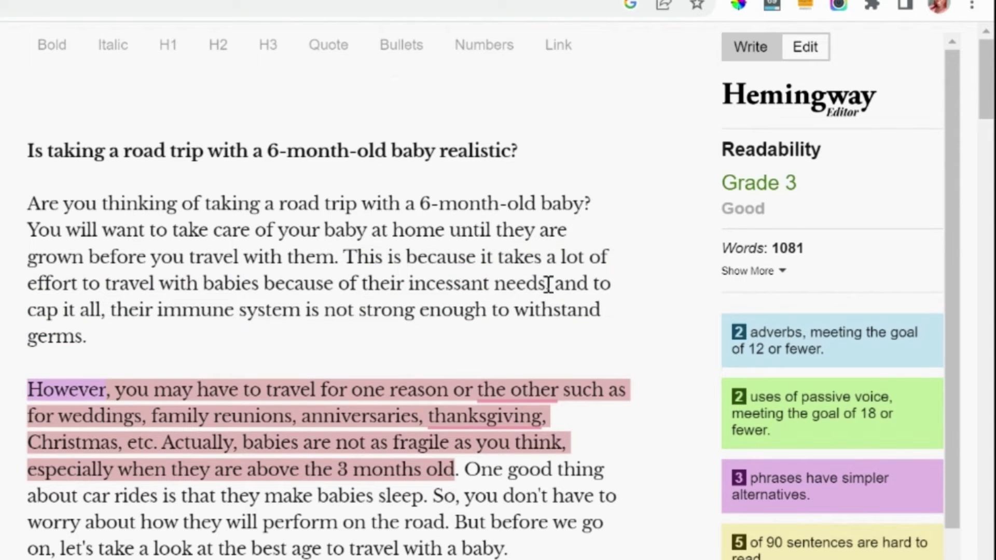
key("shift+Right")
key("shift+Right")
key("shift+Right")
key("shift+Right")
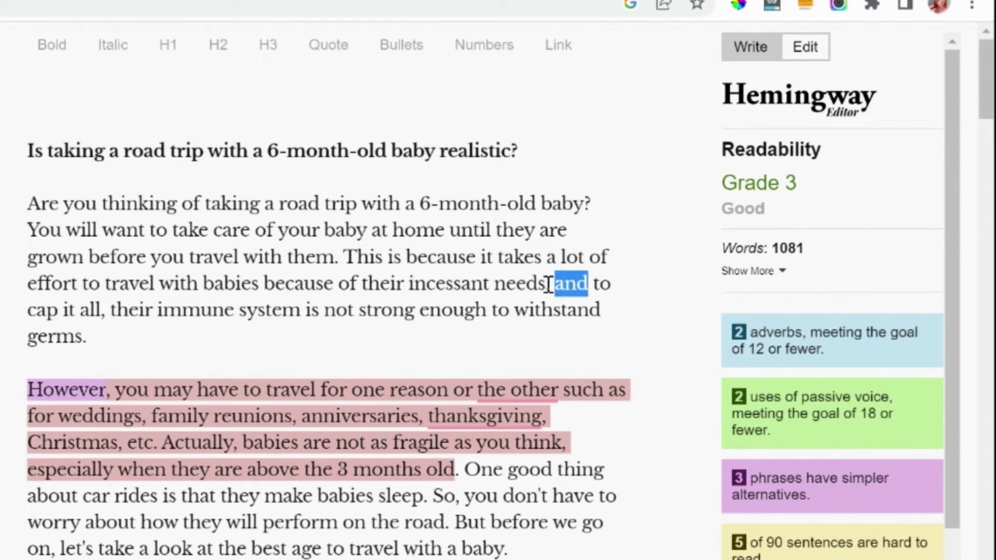
key("shift+Right")
type("T")
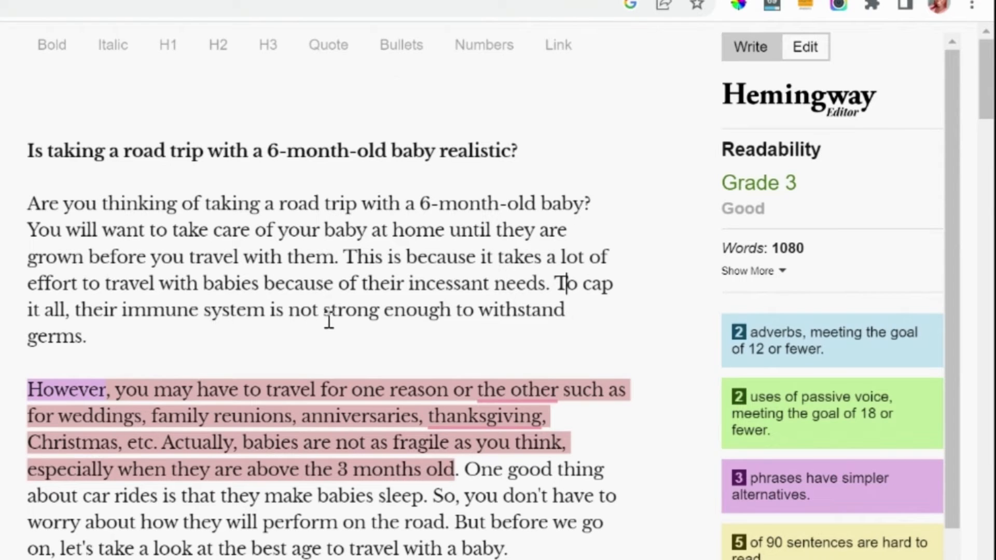
Replace the complex word "However" at the start of the second paragraph with the suggested "But".
left_click(106, 336)
key("Down")
key("Down")
key("Down")
key("Down")
key("Down")
mouse_move(51, 391)
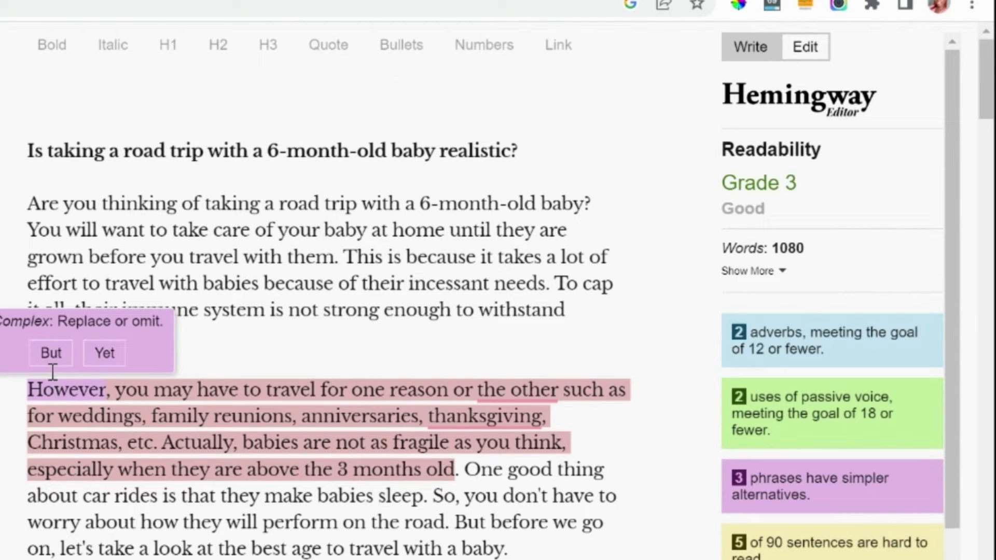
left_click(51, 354)
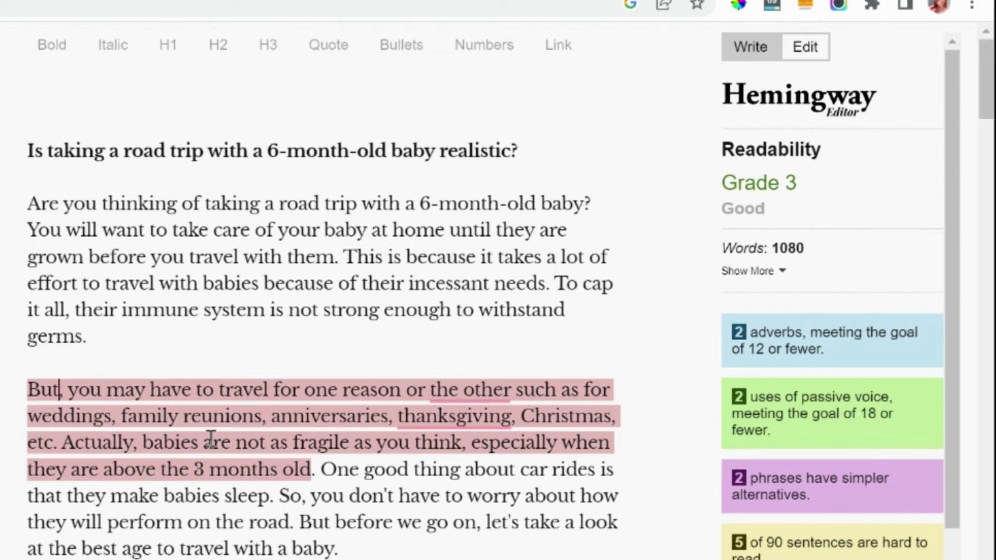
Dismiss the spelling suggestion for "the other" and accept the capitalized "Thanksgiving" in the second paragraph.
scroll(227, 445, "down", 1)
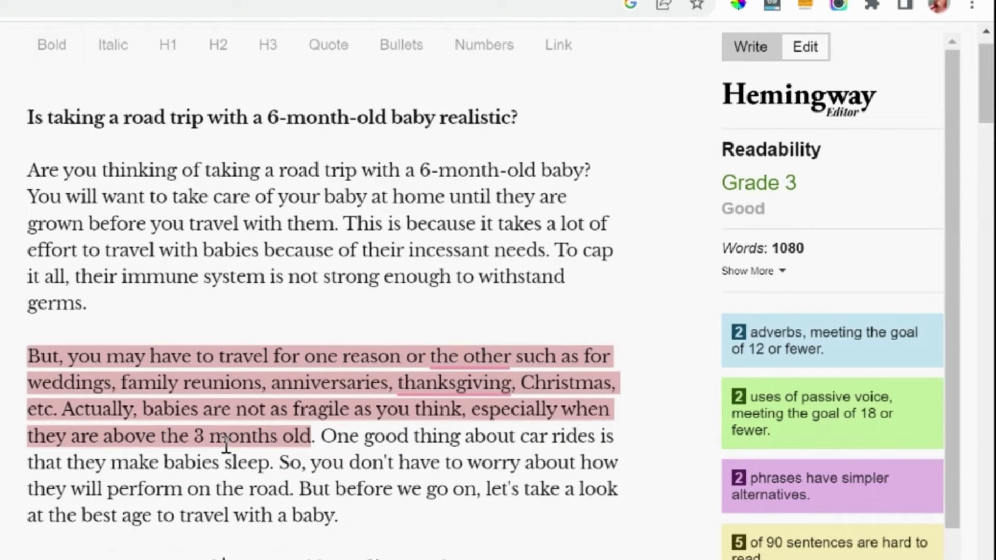
scroll(226, 445, "down", 1)
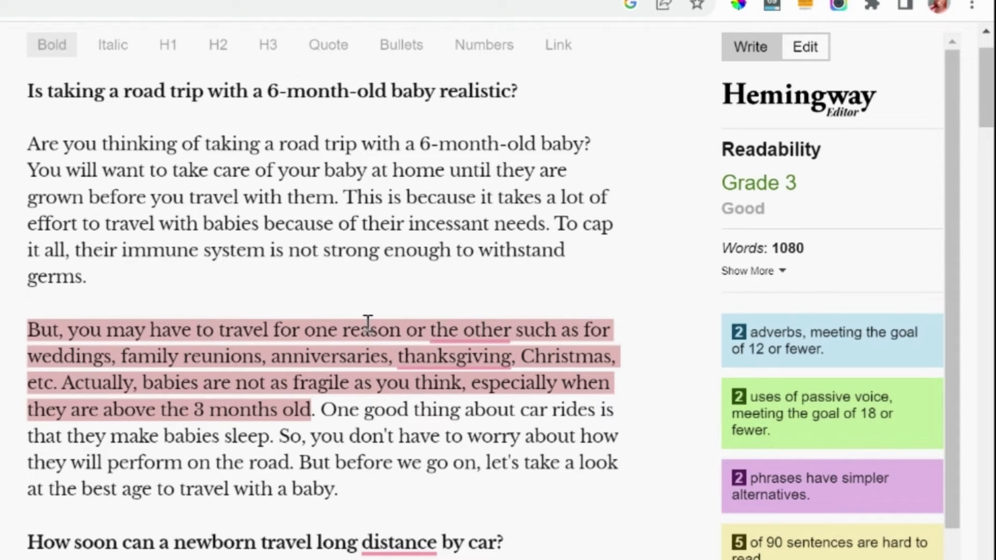
mouse_move(467, 331)
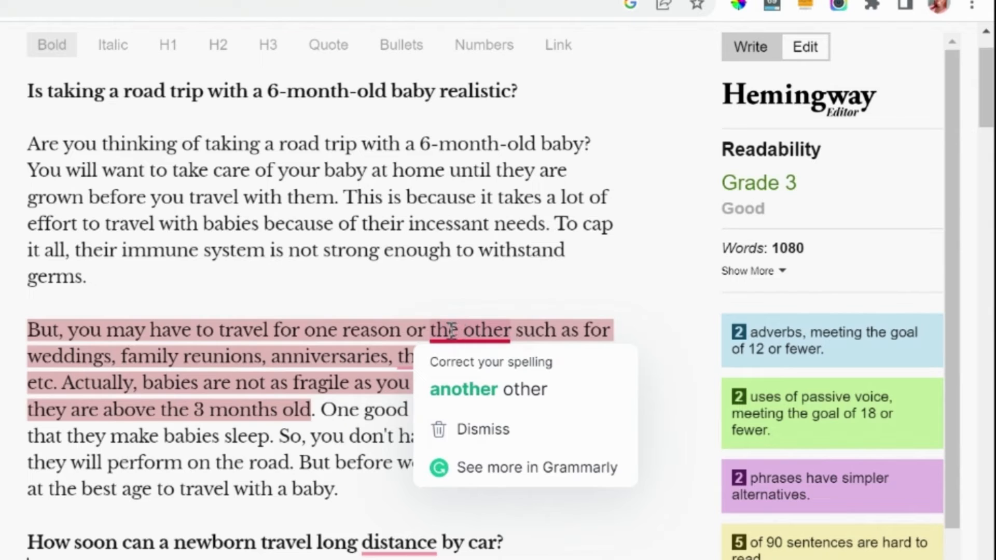
left_click(482, 429)
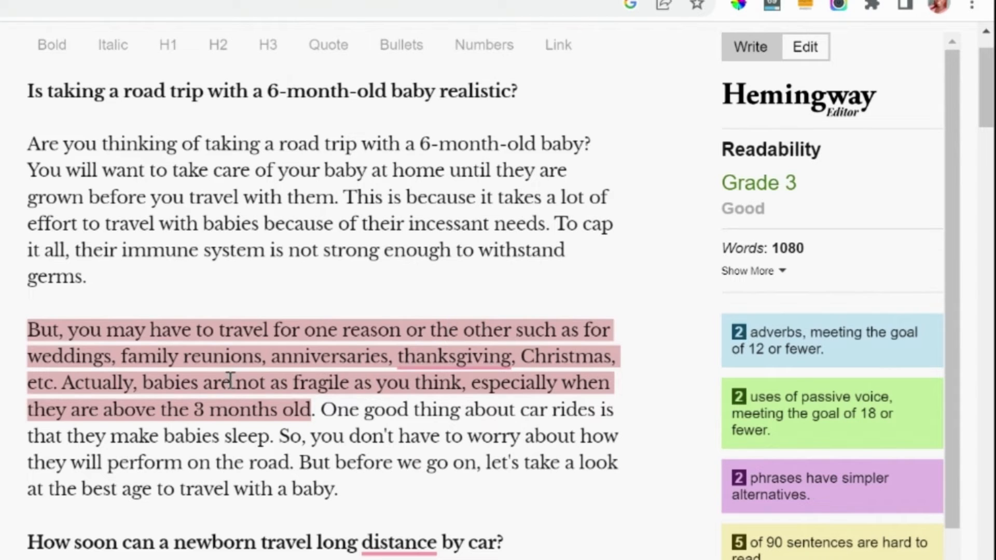
mouse_move(425, 361)
left_click(426, 415)
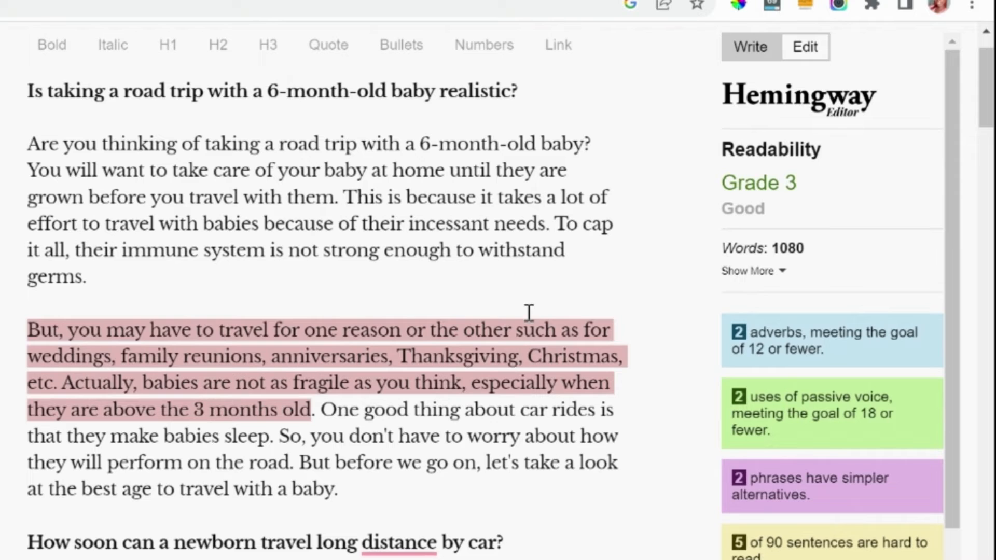
End the second paragraph's first sentence after "the other" and replace "such as for" with a new sentence beginning "This includes".
left_click(513, 330)
type(". This includes")
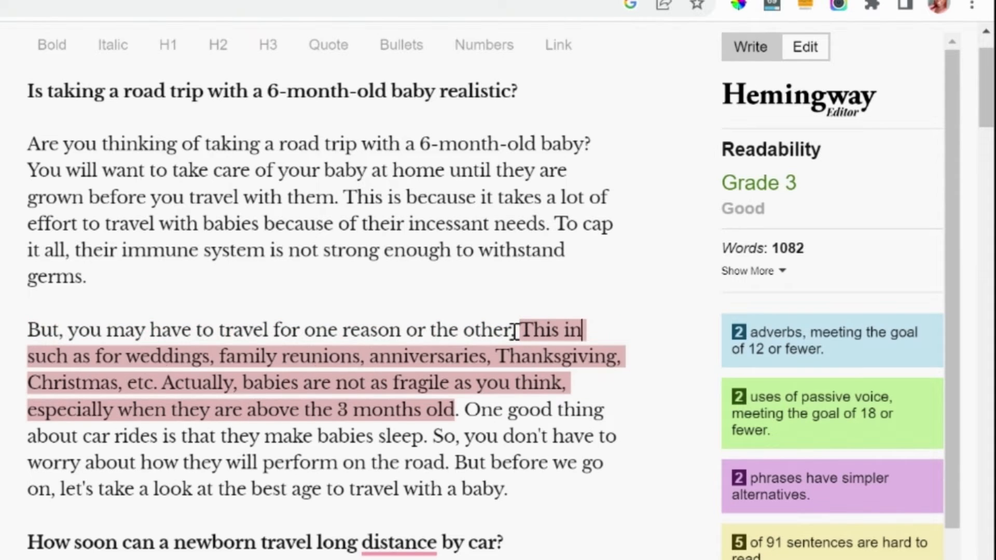
key("Right")
key("Delete")
key("Delete")
key("Delete")
key("Delete")
key("Delete")
key("Delete")
key("Delete")
key("Delete")
key("Delete")
key("Delete")
key("Delete")
key("Delete")
key("Delete")
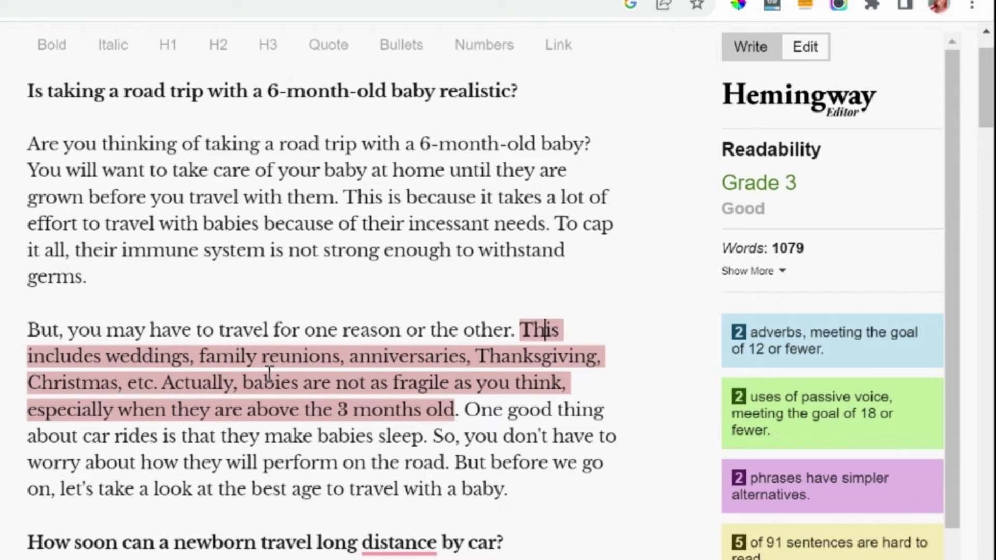
Add "and" before "Christmas" and replace ", etc." with a period to end the list of occasions.
type("and")
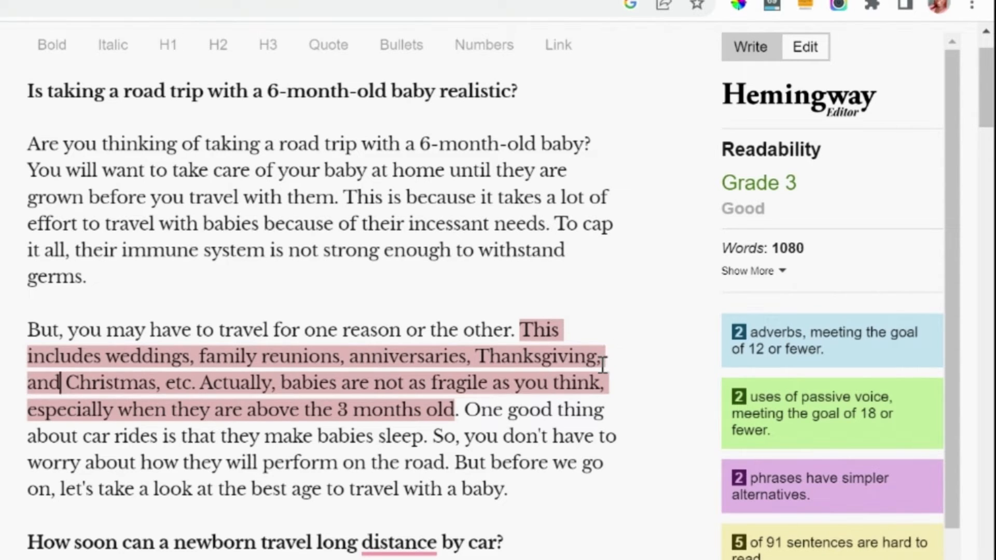
key("Right")
key("Right")
key("Right")
key("Right")
key("Right")
key("Right")
key("Right")
key("Right")
key("Right")
key("BackSpace")
key("Delete")
key("Delete")
key("Delete")
key("Delete")
key("Delete")
type(".")
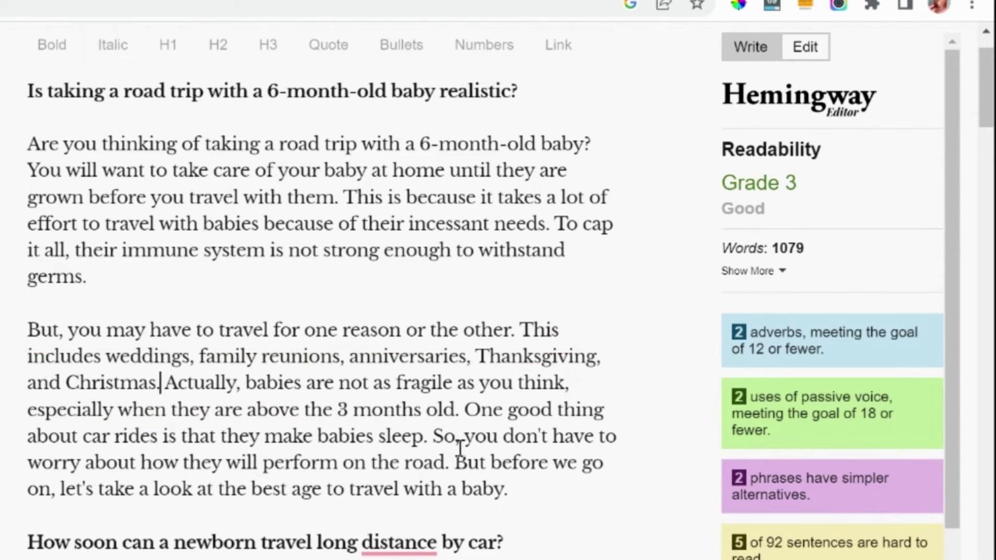
Accept the correction "distances" in the newborn travel heading and in the paragraph beneath it.
left_click(460, 447)
left_click(398, 490)
scroll(408, 427, "down", 4)
mouse_move(394, 334)
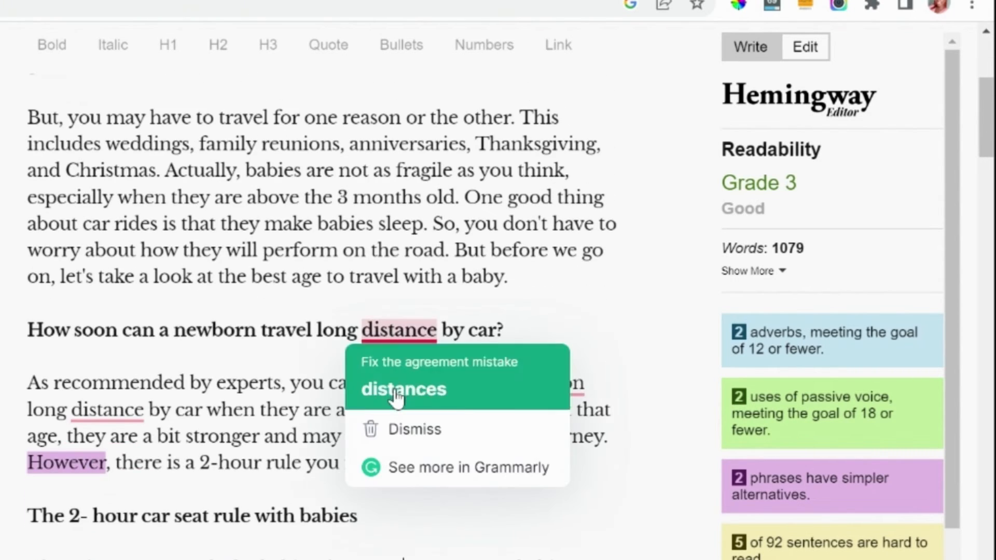
left_click(400, 387)
mouse_move(114, 413)
left_click(155, 303)
Check the preposition suggestion for "on" and replace "However" with "But" in the sentence about the 2-hour rule.
mouse_move(577, 390)
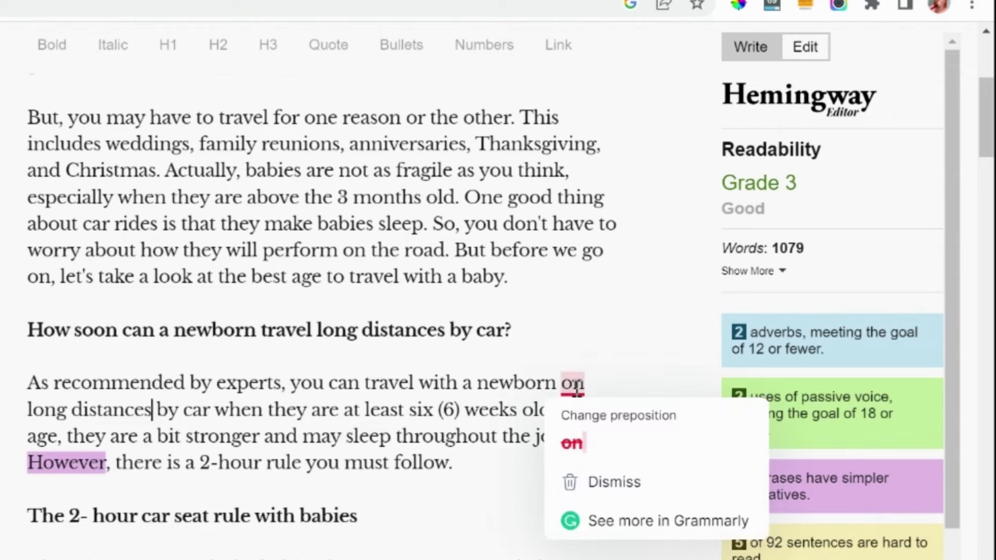
left_click(274, 439)
mouse_move(72, 466)
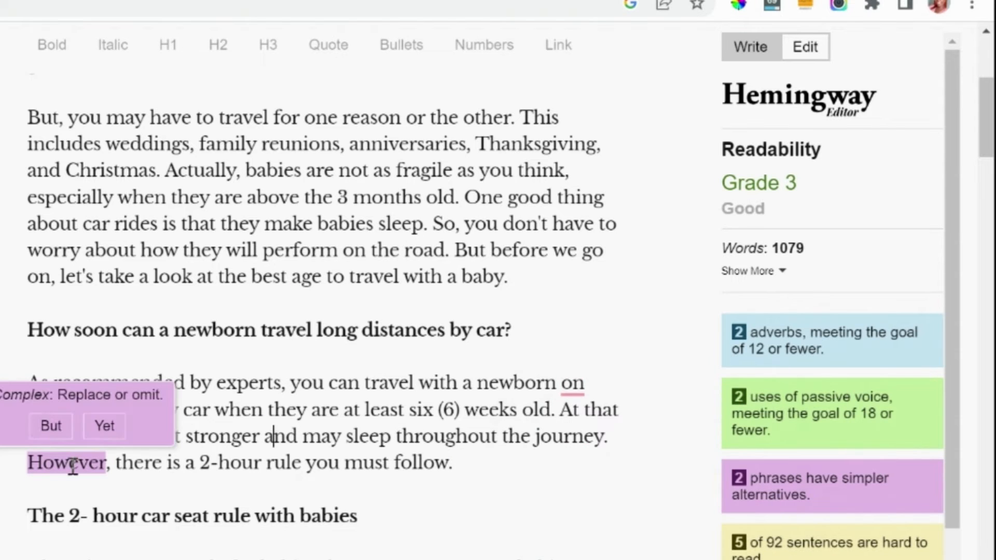
left_click(52, 427)
Rewrite the passive "they are seated" as "you sit them" in the car seat rule paragraph.
scroll(203, 445, "down", 1)
scroll(203, 445, "down", 9)
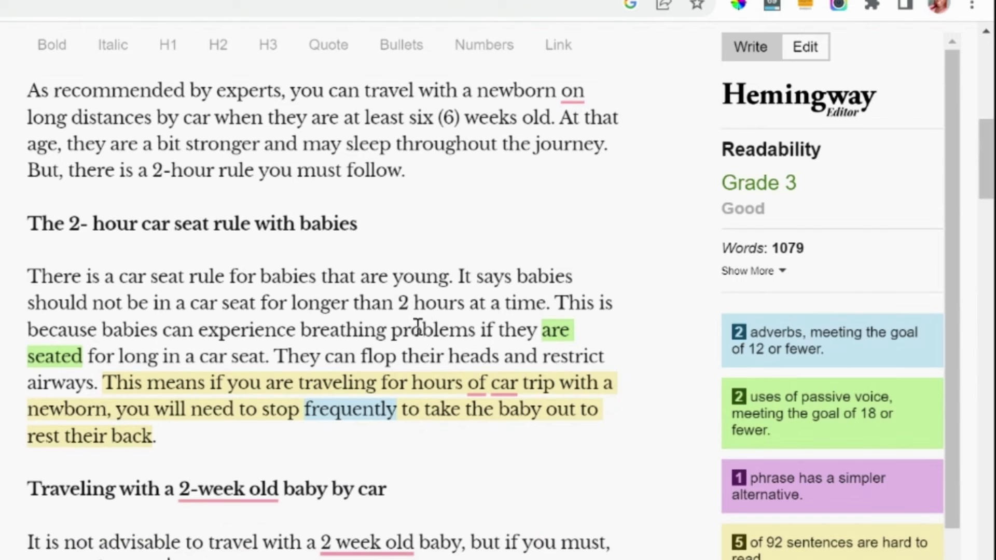
left_click(501, 332)
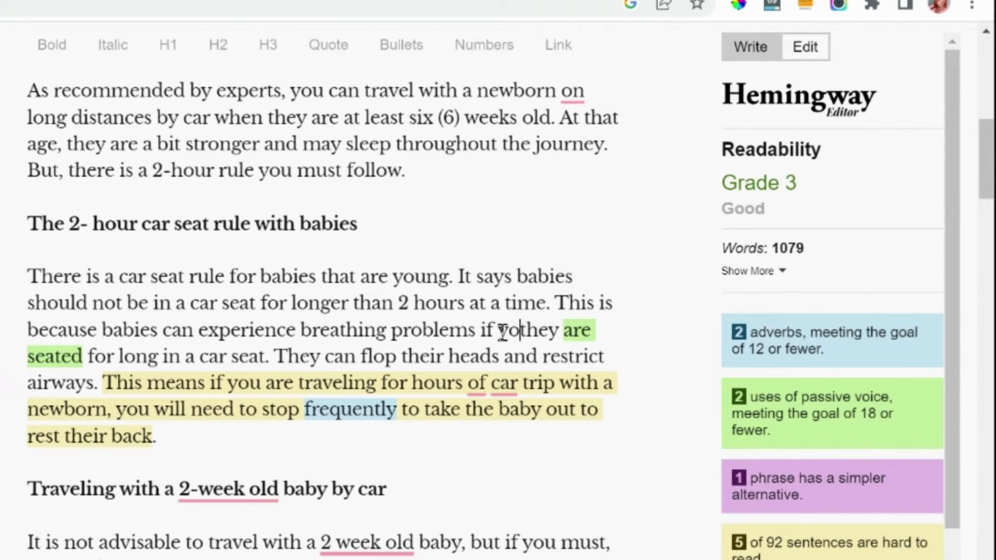
type("you sit")
key("Delete")
key("Delete")
key("Delete")
key("Delete")
key("Delete")
key("Delete")
key("Delete")
key("Delete")
key("Delete")
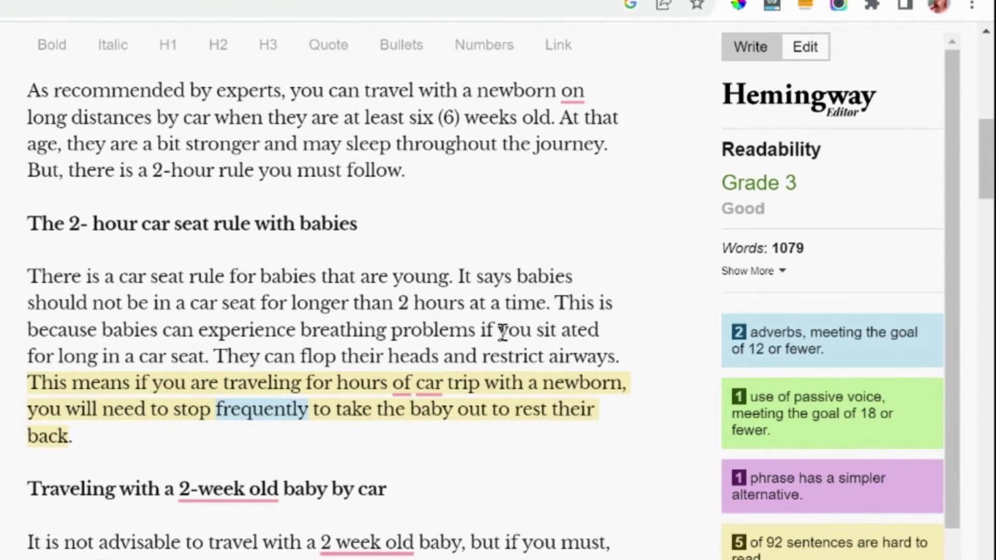
key("Delete")
key("Delete")
key("Delete")
key("Delete")
key("Delete")
key("Delete")
type("them")
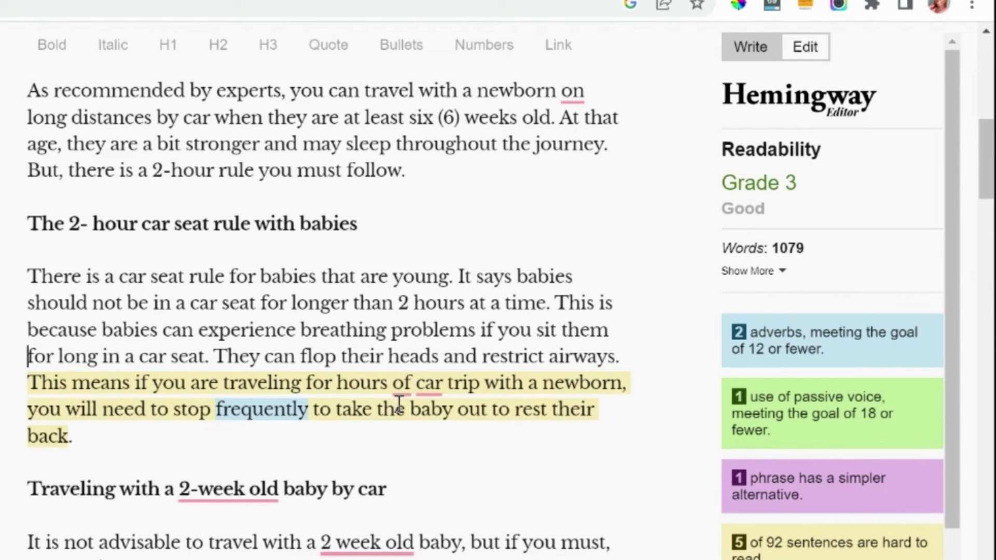
Omit the adverb "frequently" from the sentence about traveling with a newborn and delete its leftover letters.
mouse_move(277, 407)
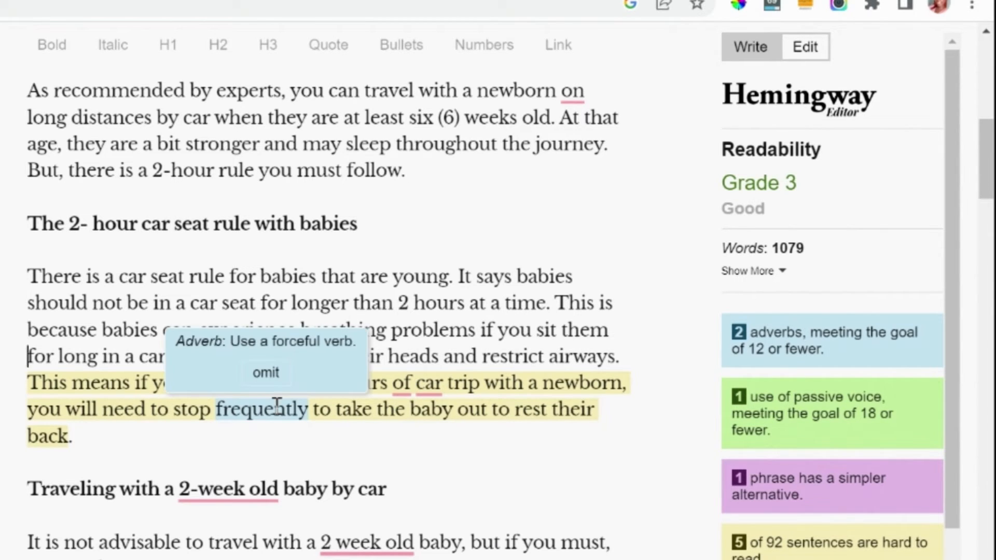
left_click(263, 377)
scroll(259, 381, "down", 10)
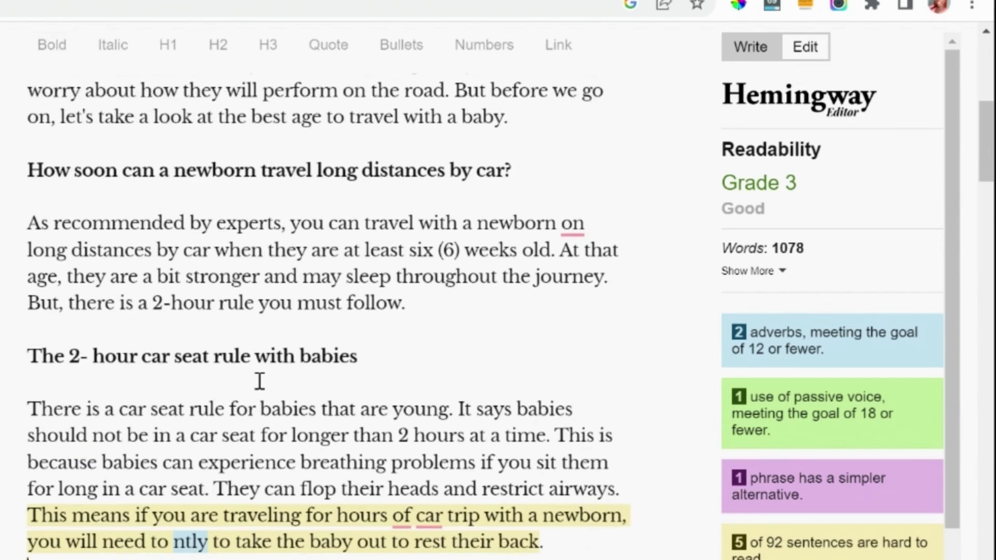
left_click(177, 441)
key("Delete")
key("Delete")
key("Delete")
key("Delete")
key("Delete")
key("Delete")
key("Delete")
key("Delete")
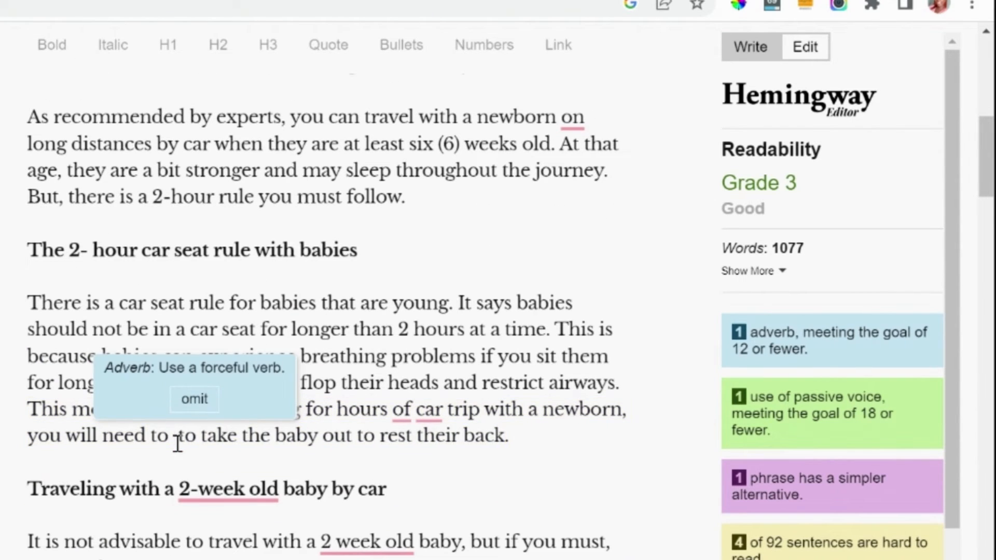
left_click(194, 399)
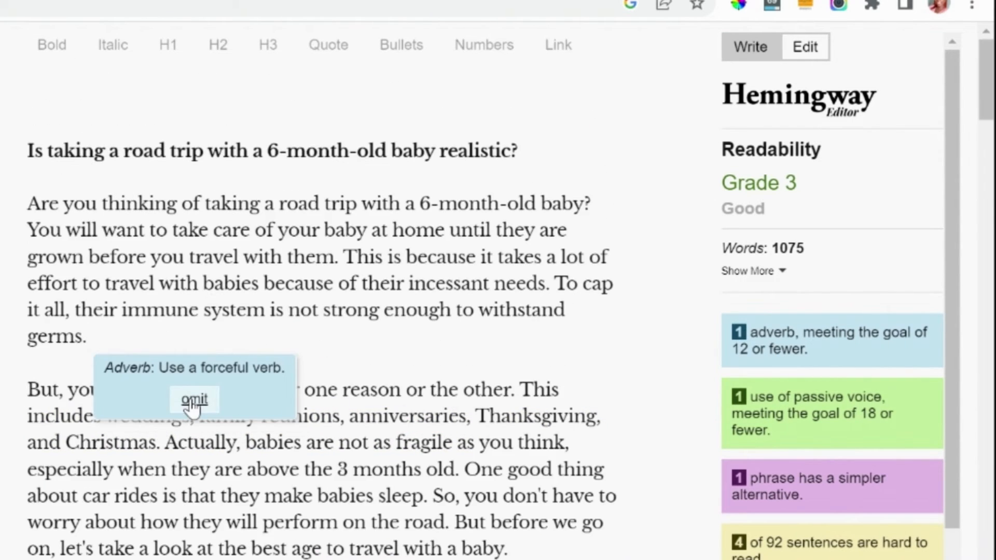
left_click(194, 399)
scroll(251, 461, "down", 6)
scroll(252, 461, "down", 8)
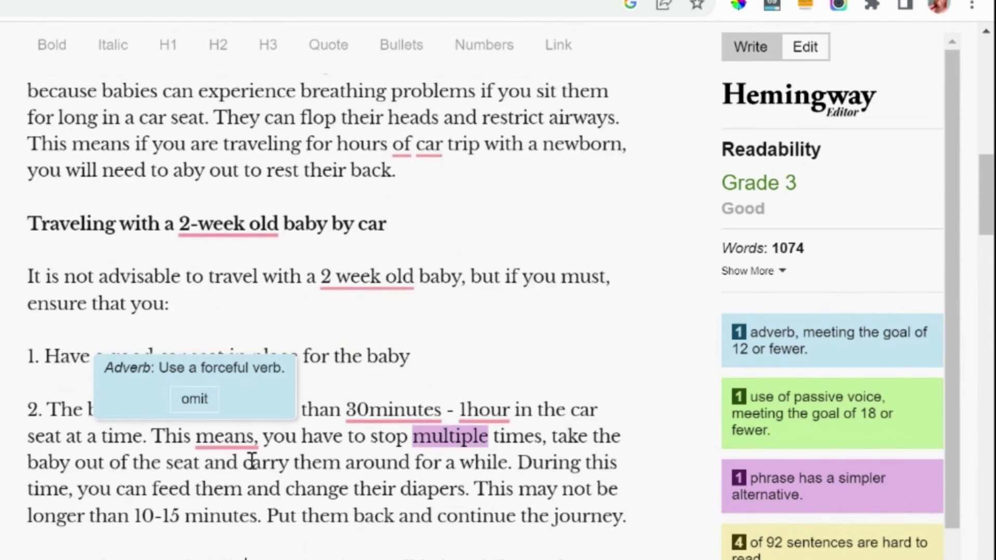
Accept the hyphenated "2-week-old" in the heading about traveling by car and in the sentence beneath it.
left_click(188, 158)
mouse_move(241, 152)
left_click(238, 207)
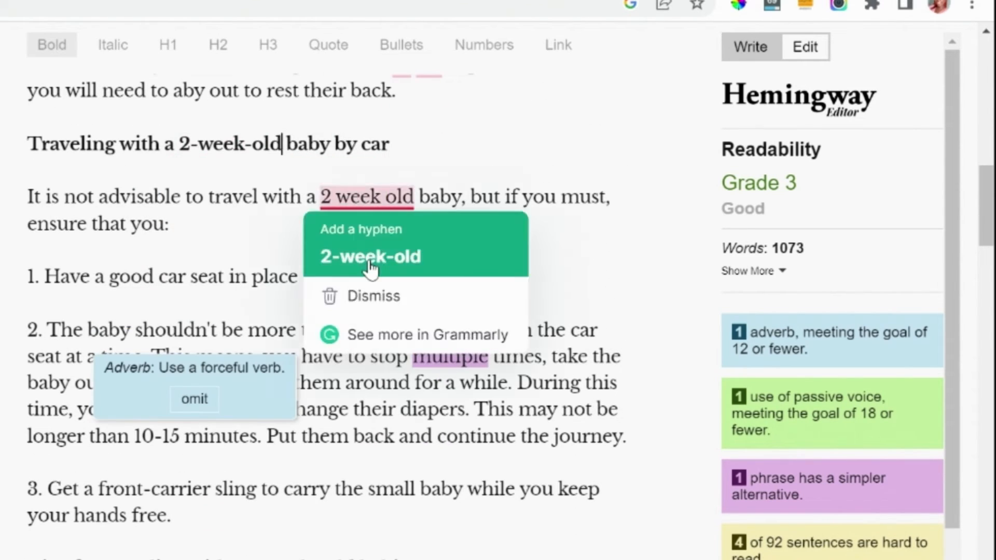
left_click(400, 262)
Accept the spacing fix "30 minutes" and remove the comma after "This means" in item 2.
left_click(410, 387)
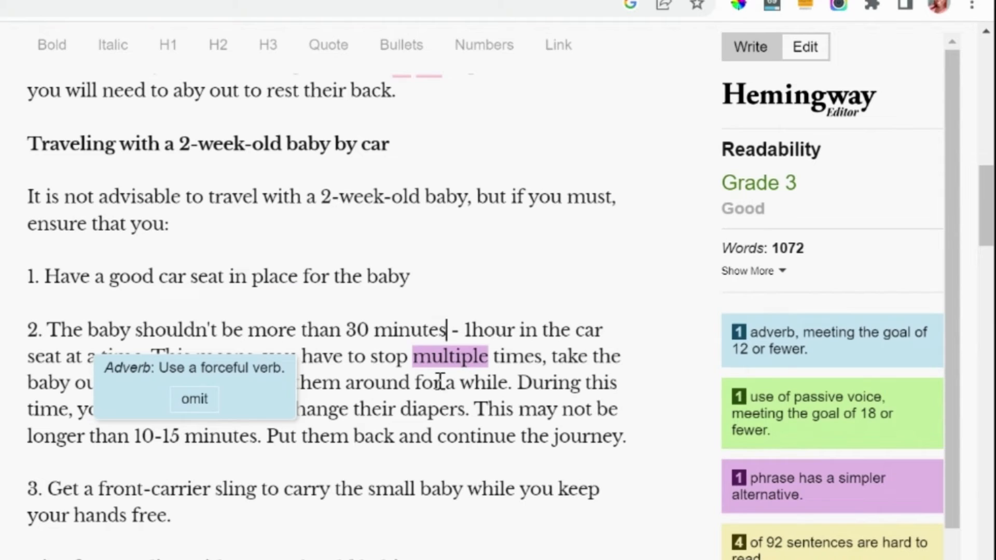
mouse_move(214, 355)
left_click(259, 406)
Replace "multiple" with "many" in item 2 and omit the adverb "regularly" from the first 6-month-old travel tip.
mouse_move(441, 355)
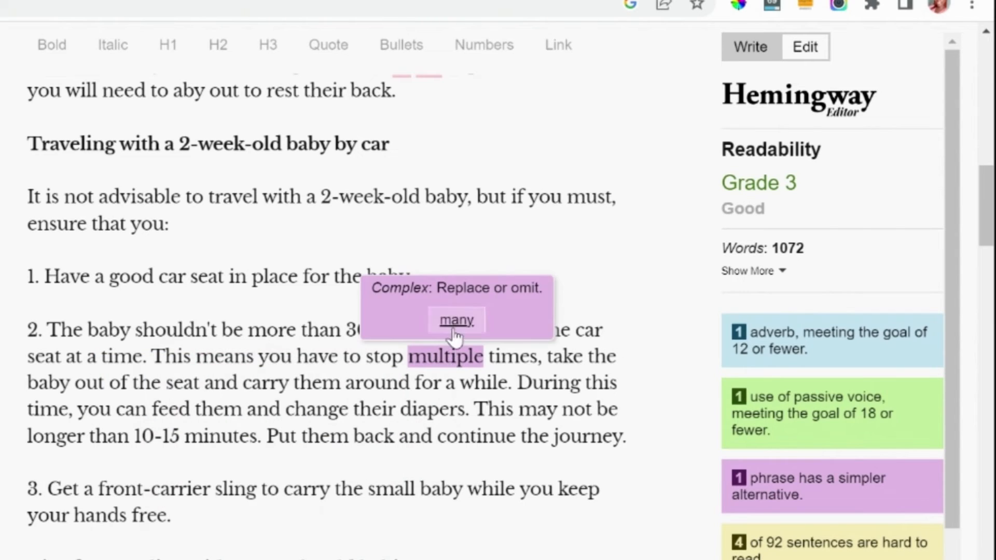
left_click(456, 326)
scroll(442, 403, "down", 20)
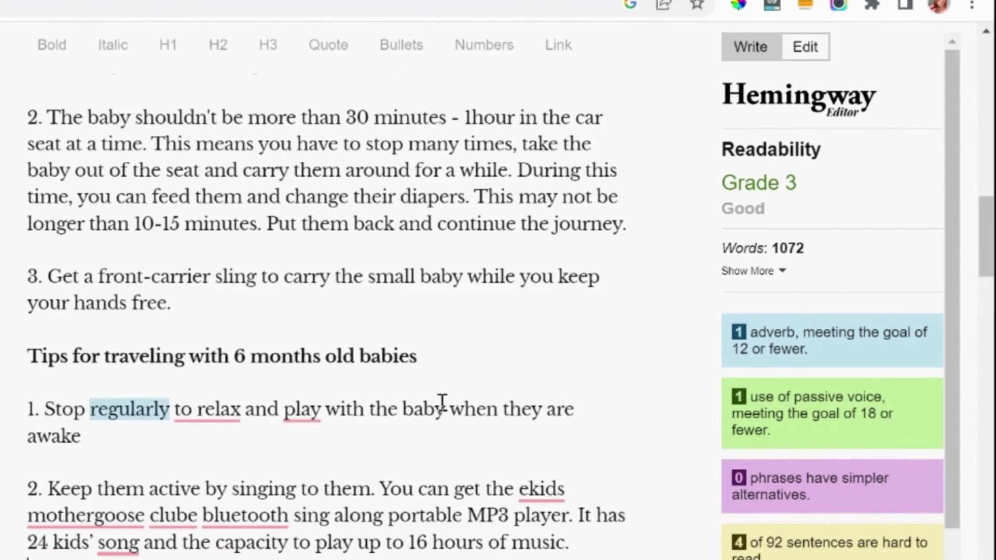
mouse_move(130, 301)
left_click(128, 279)
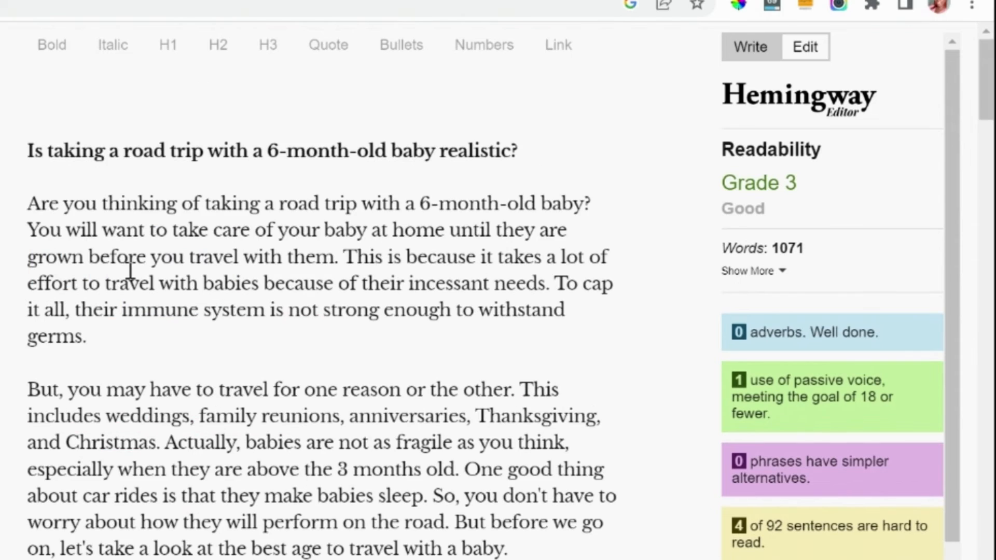
Accept the corrections "songs" in tip 2 and "emergency" in tip 5 for traveling with 6-month-old babies.
left_click_drag(989, 81, 980, 275)
mouse_move(101, 228)
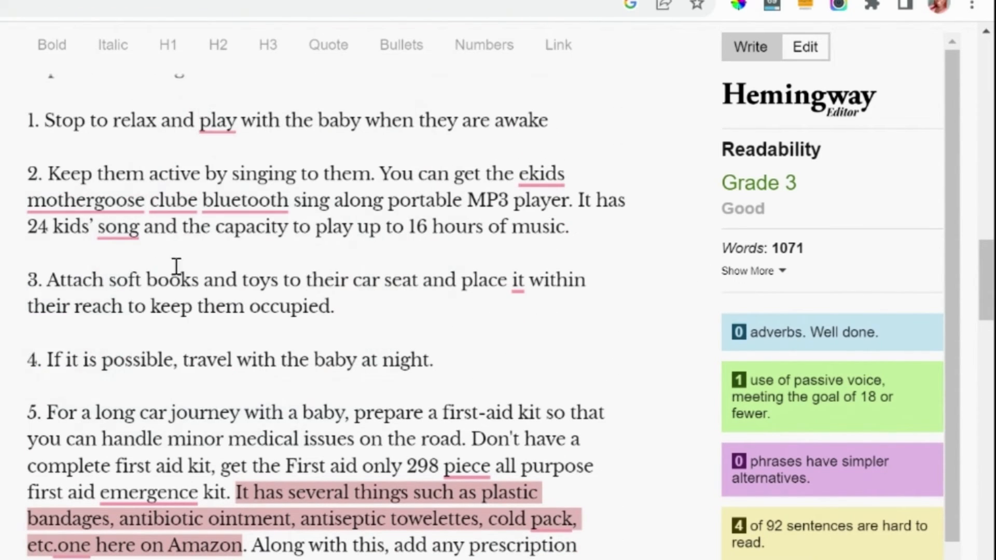
left_click(124, 287)
mouse_move(149, 492)
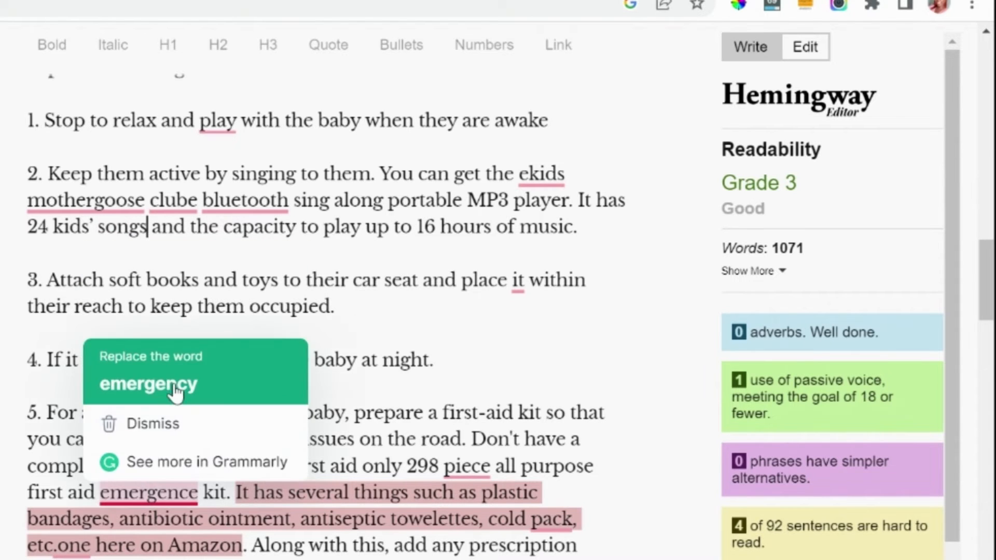
left_click(145, 381)
Accept the corrections "pieces" in the first-aid kit tip and "them" in the soft books and toys tip.
mouse_move(467, 466)
left_click(480, 358)
mouse_move(518, 281)
left_click(536, 333)
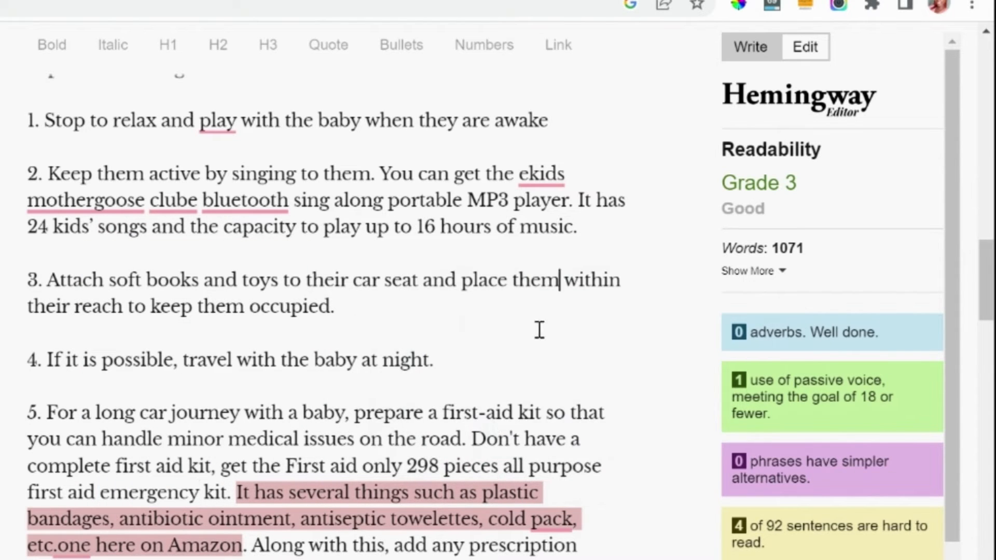
Insert "and" before "cold pack" in the first-aid kit sentence and delete ", etc.one" after it.
scroll(472, 431, "down", 2)
scroll(474, 437, "down", 1)
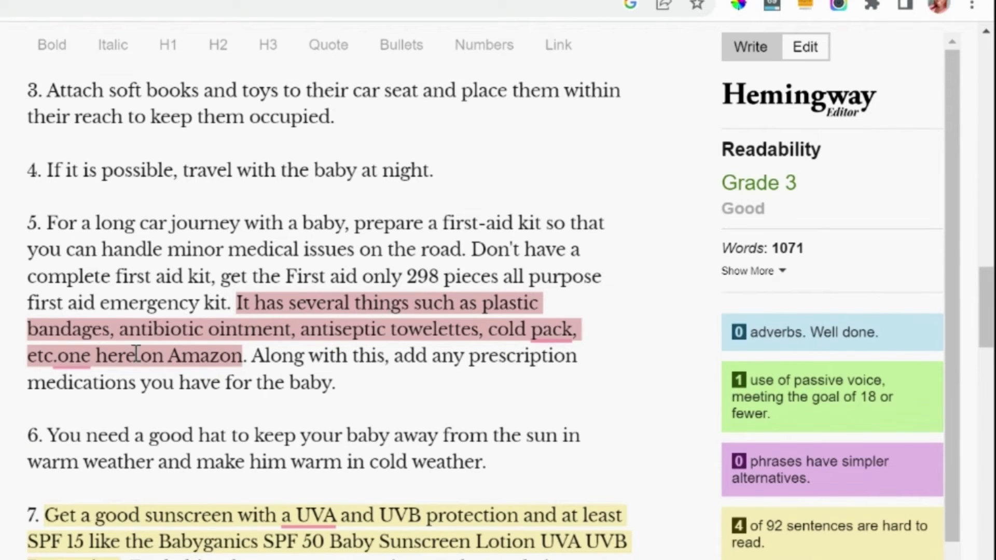
left_click(489, 330)
type("and")
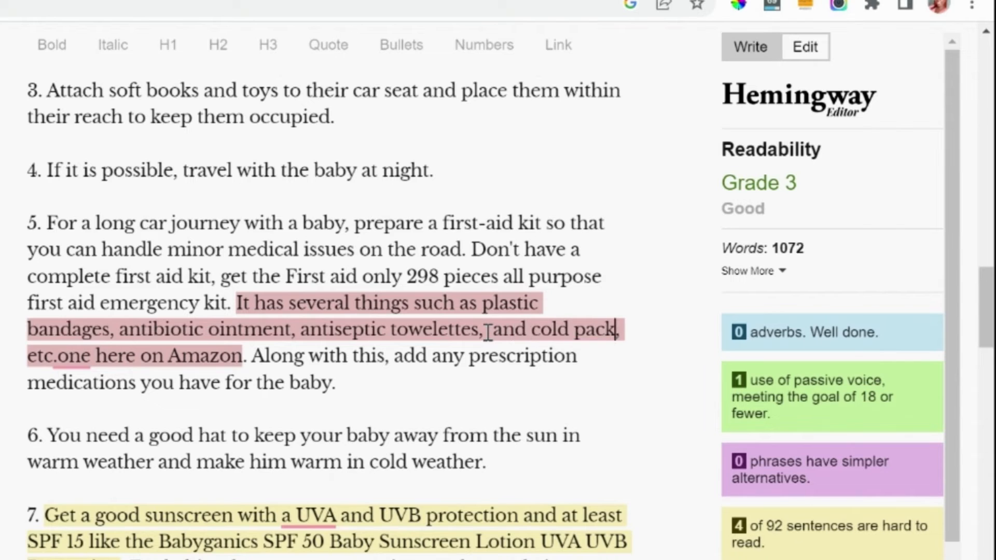
key("Delete")
key("Delete")
key("Delete")
key("Delete")
key("Delete")
key("Delete")
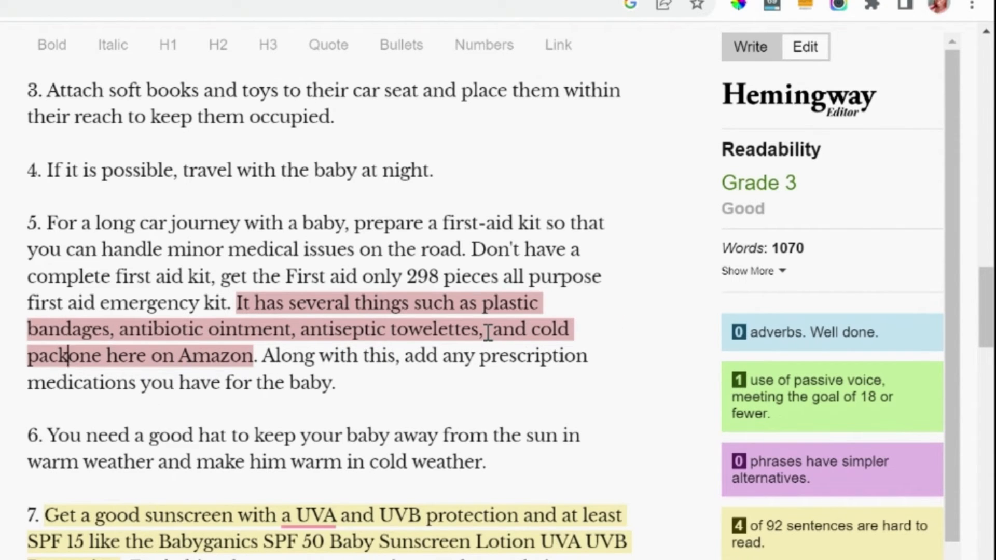
key("Delete")
key("Delete")
key("Delete")
key("Delete")
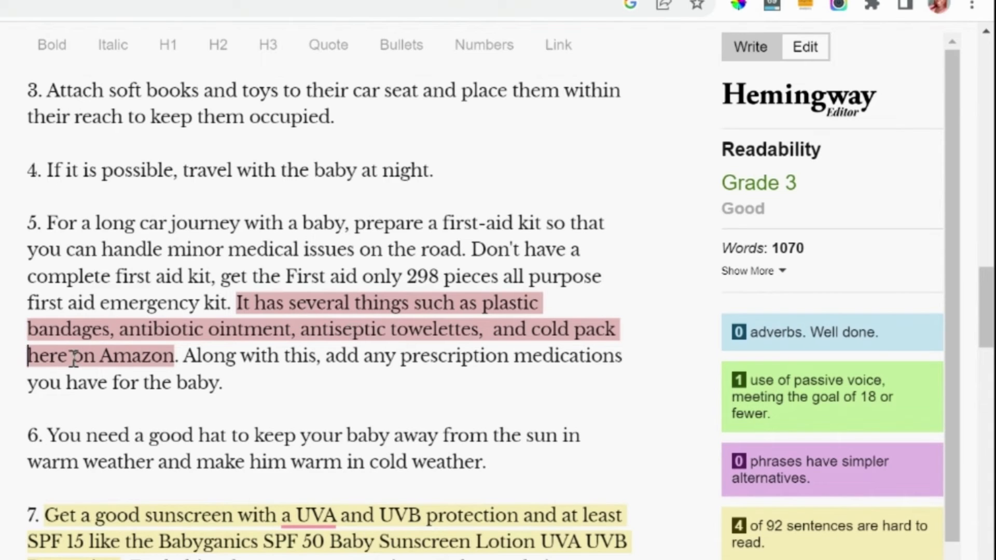
Delete "here on Amazon" from the end of the first-aid kit sentence.
key("Delete")
key("Delete")
key("Delete")
key("Delete")
key("Delete")
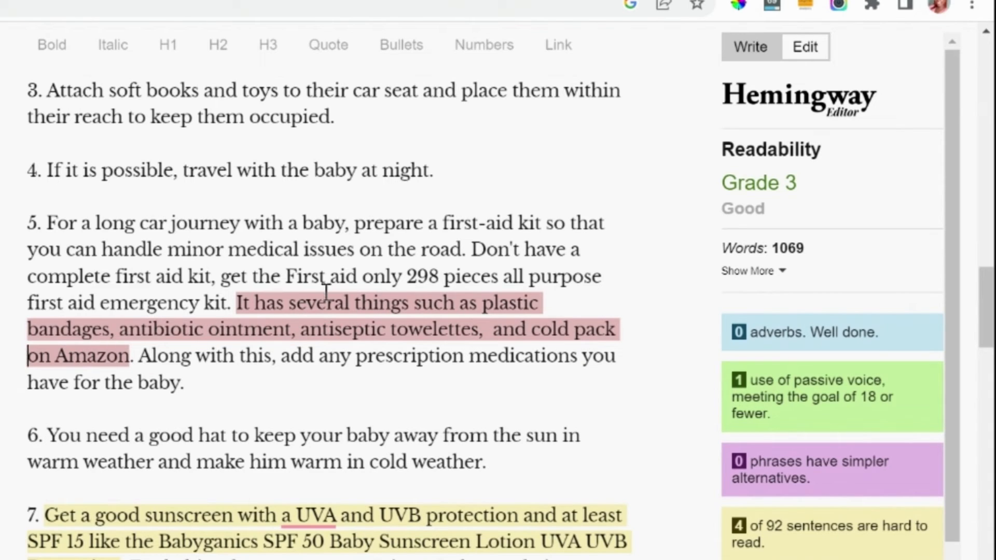
left_click(131, 362, "shift")
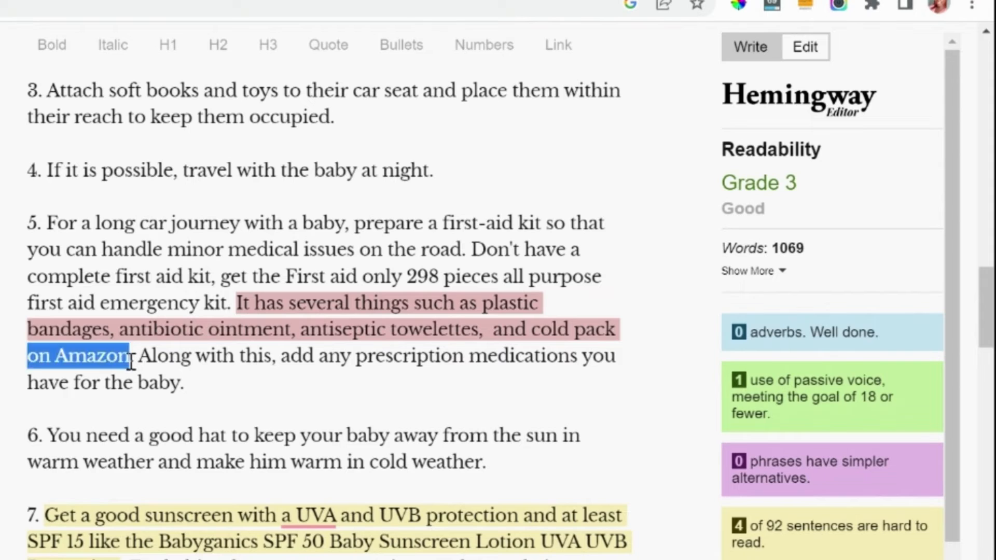
key("Delete")
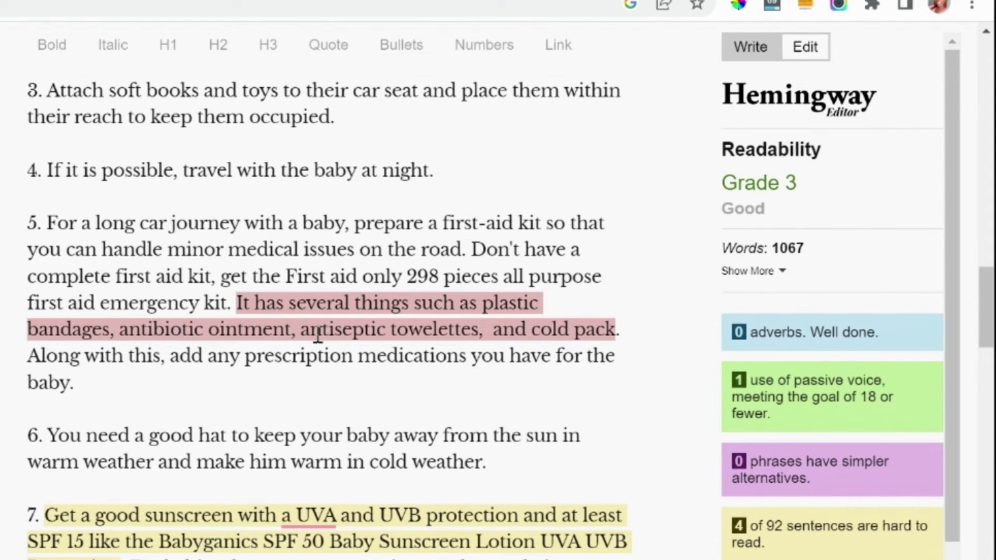
Remove the comma and extra space after "towelettes" and insert "a" before "cold pack".
left_click(478, 335)
key("Delete")
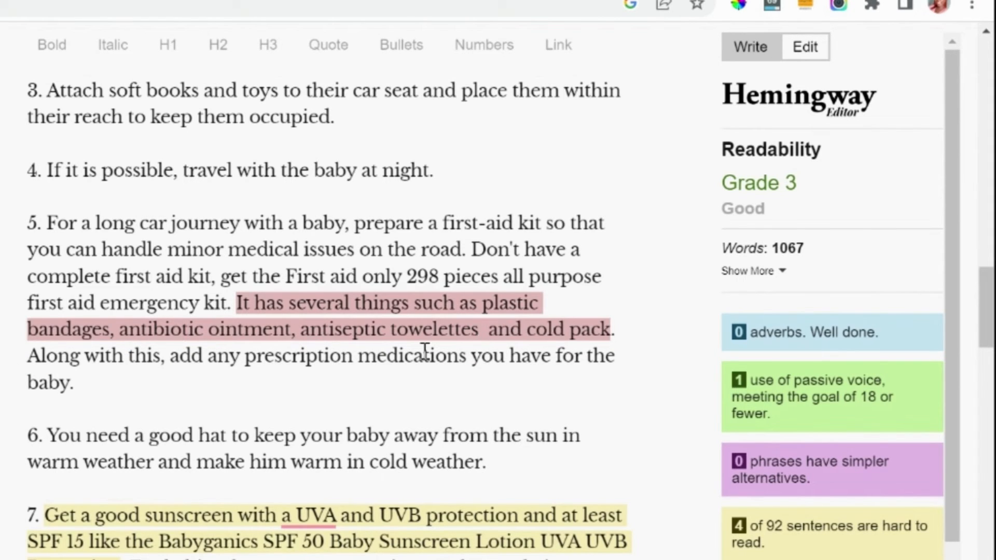
key("Delete")
left_click(250, 364)
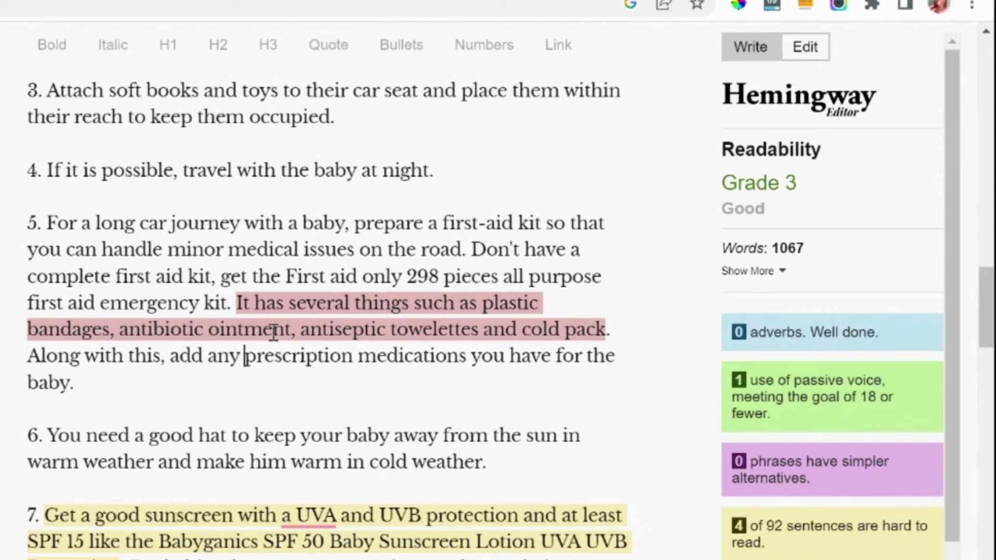
left_click(524, 332)
type("a")
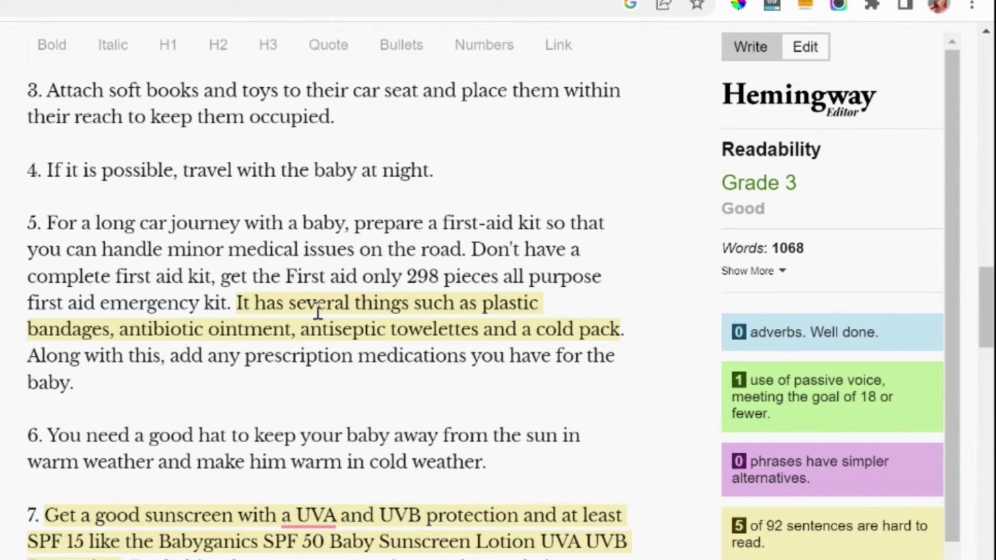
Remove the article before "UVA" in the sunscreen tip and insert "and" between "UVA" and "UVB" in the lotion's name.
scroll(269, 434, "down", 3)
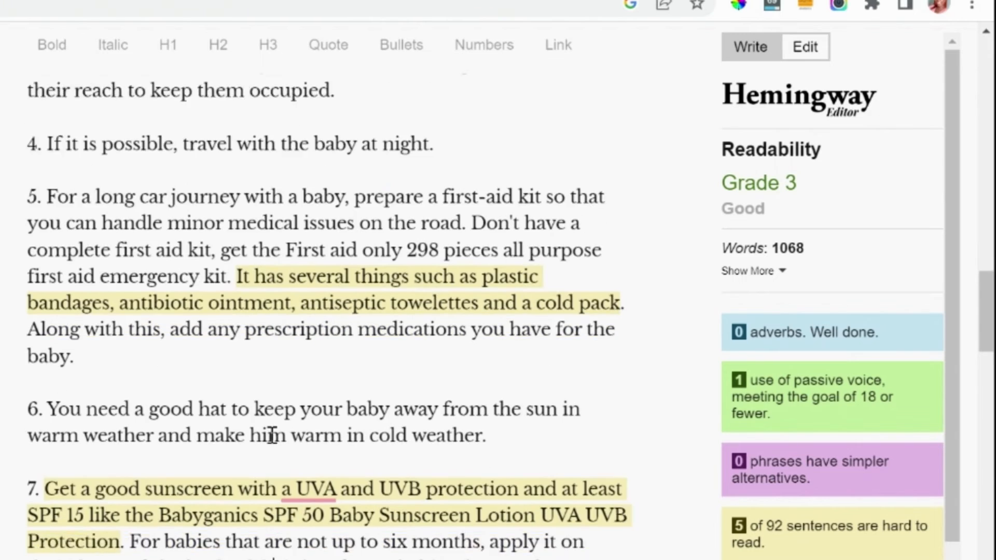
mouse_move(302, 358)
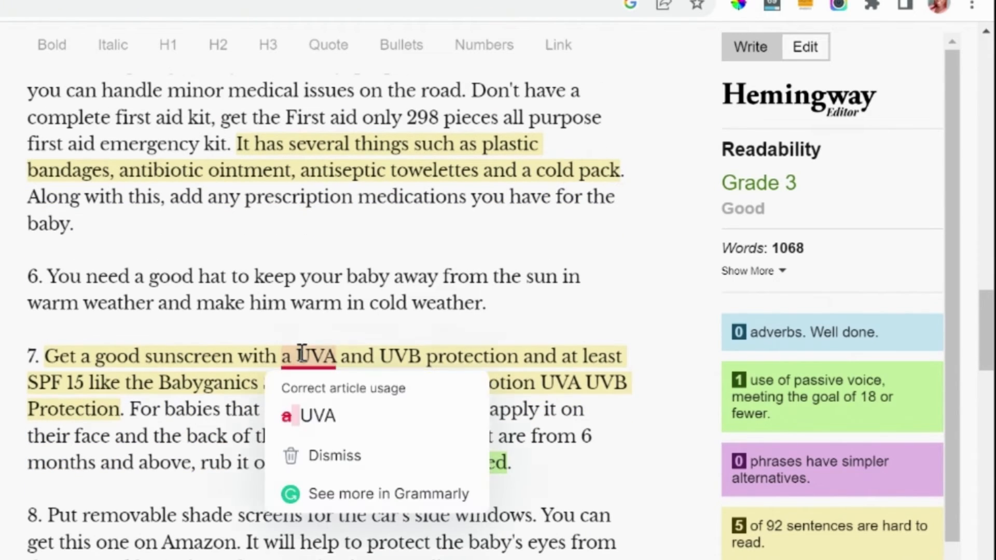
left_click(314, 414)
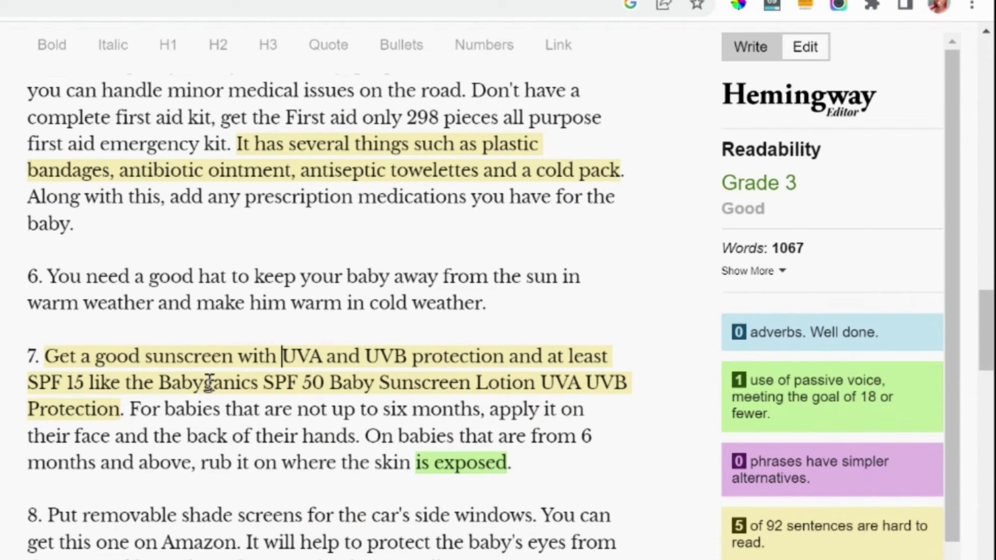
left_click(584, 383)
type("and")
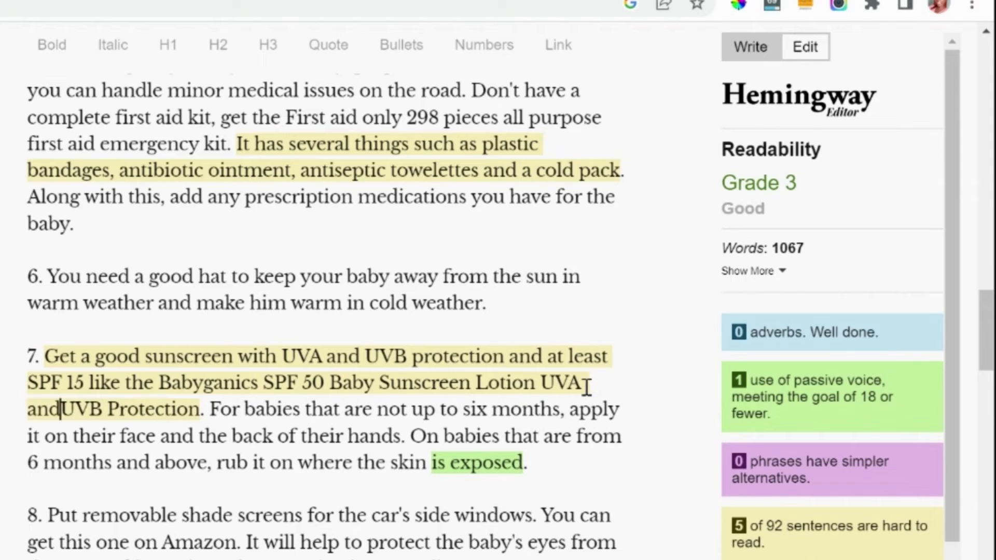
Split the sunscreen sentence after "protection", replacing "and at least" with a new sentence that begins "At least".
left_click(511, 362)
type(".")
key("Delete")
key("Delete")
key("Delete")
key("Delete")
key("Delete")
key("Delete")
type("A")
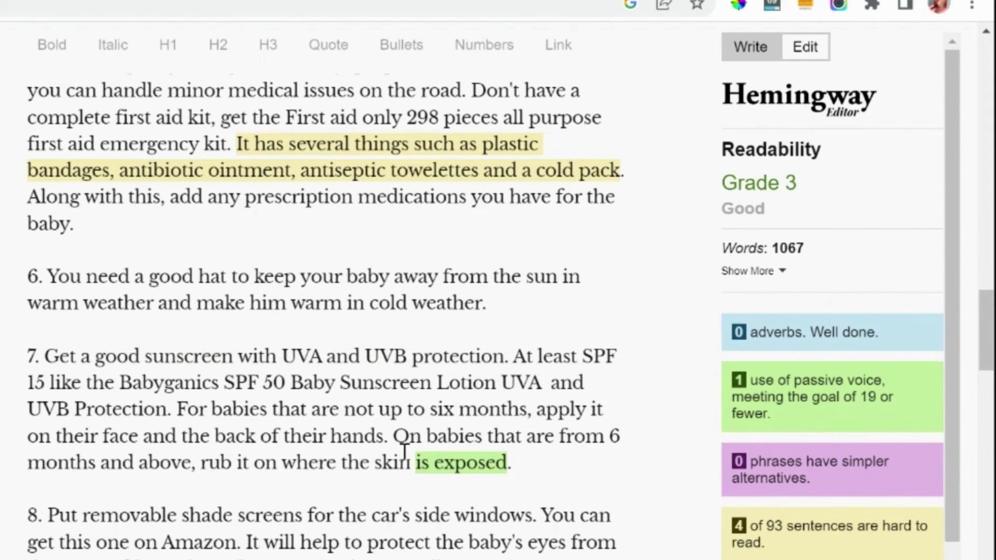
Reword the opening of the second sunscreen sentence to "This includes at least".
left_click(405, 451)
left_click(519, 358)
type("This incld")
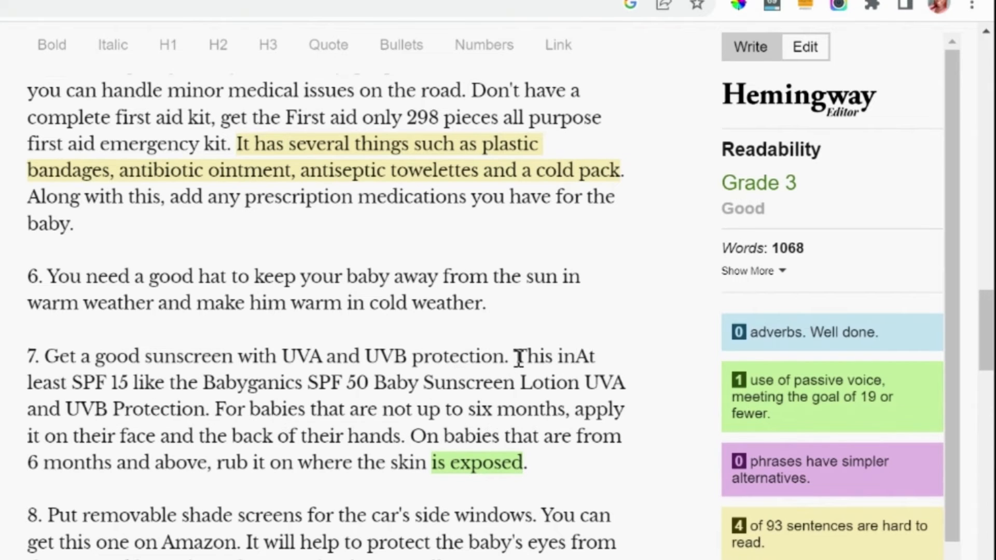
key("BackSpace")
type("udes")
key("Delete")
key("Delete")
key("Delete")
key("Delete")
key("Delete")
key("Delete")
key("Delete")
key("Delete")
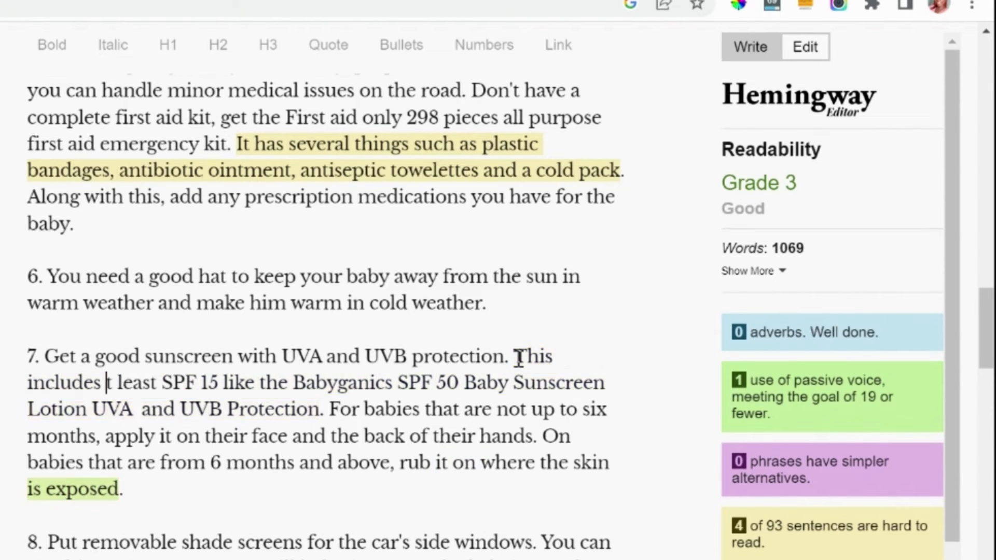
type("at least")
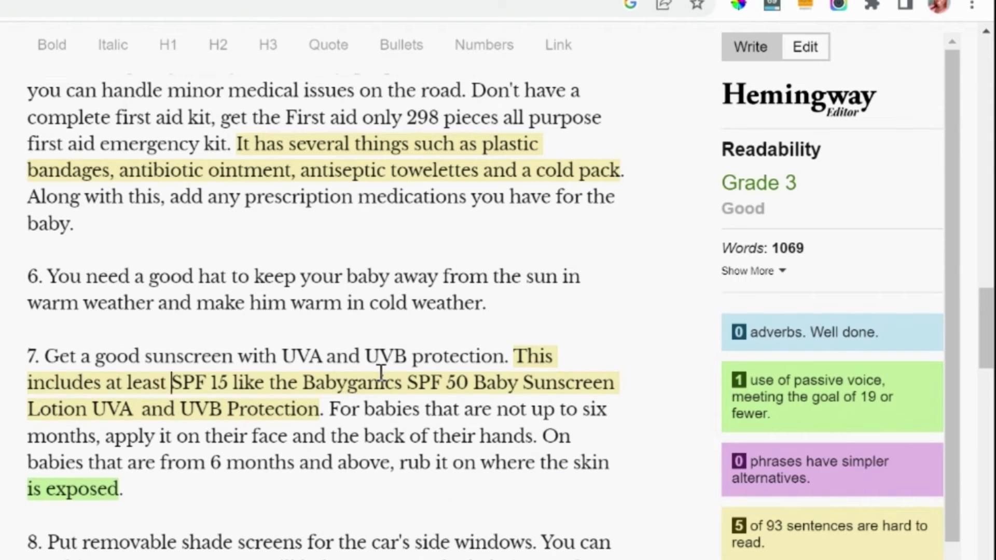
Delete "at least" before "SPF 15" in the sunscreen tip.
key("BackSpace")
key("BackSpace")
key("BackSpace")
key("BackSpace")
key("BackSpace")
key("BackSpace")
key("BackSpace")
key("BackSpace")
key("BackSpace")
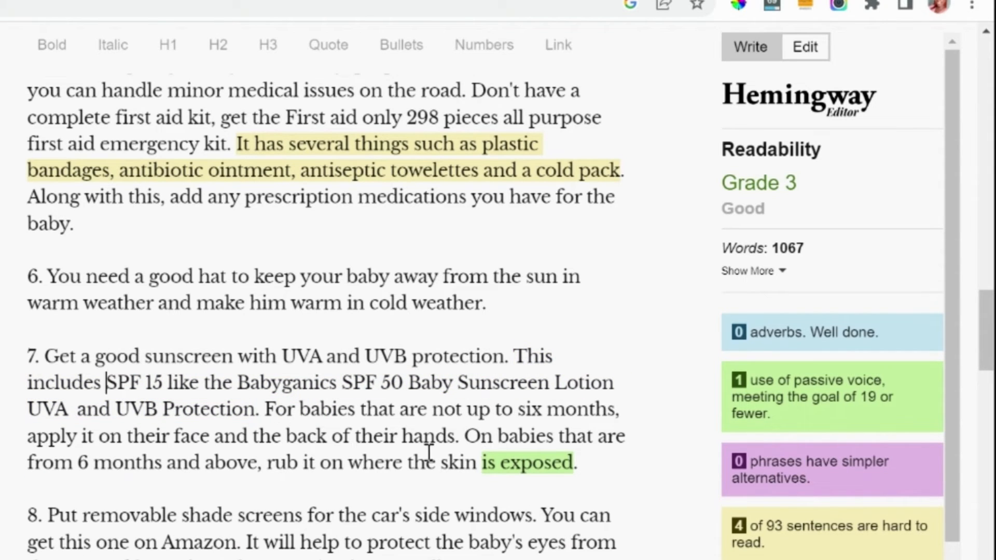
Replace "exposed" with "open" in the passive phrase at the end of the sunscreen tip.
left_click(478, 467)
key("Right")
key("Right")
key("Right")
key("Right")
key("Delete")
key("Delete")
key("Delete")
key("Delete")
key("Delete")
key("Delete")
key("Delete")
type("open")
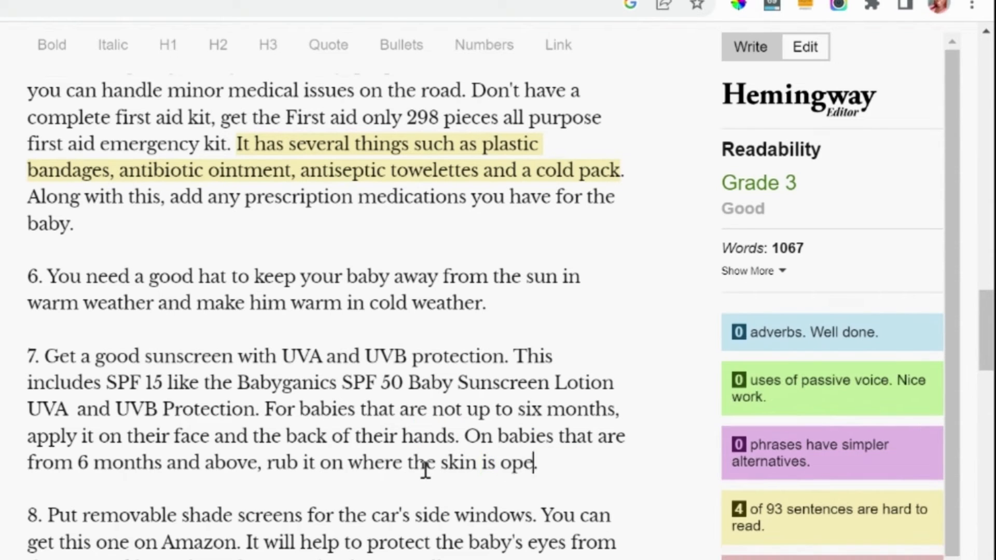
Remove the article before "public transit" in tip 9 and add a comma after "train".
scroll(305, 523, "down", 5)
left_click(223, 359)
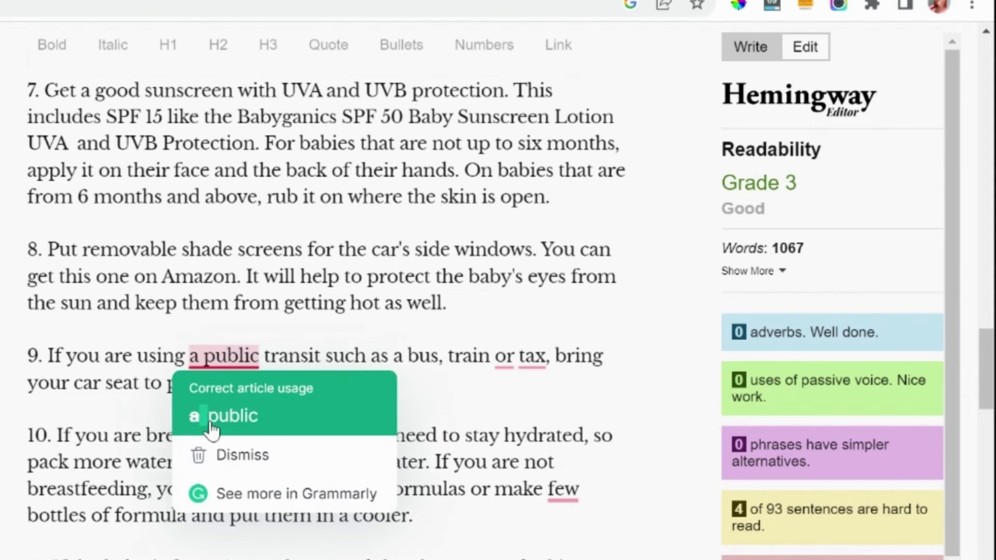
left_click(221, 413)
left_click(504, 359)
left_click(501, 414)
Accept the hyphenated "ready-to-feed" in tip 10 and turn its hyphens back into spaces.
left_click(292, 502)
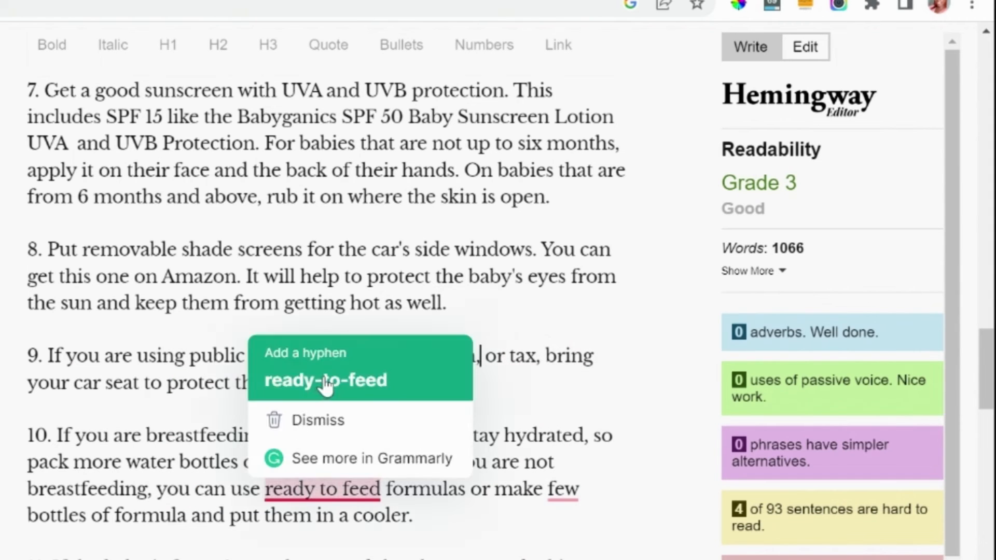
left_click(327, 378)
key("Delete")
key("Right")
key("Right")
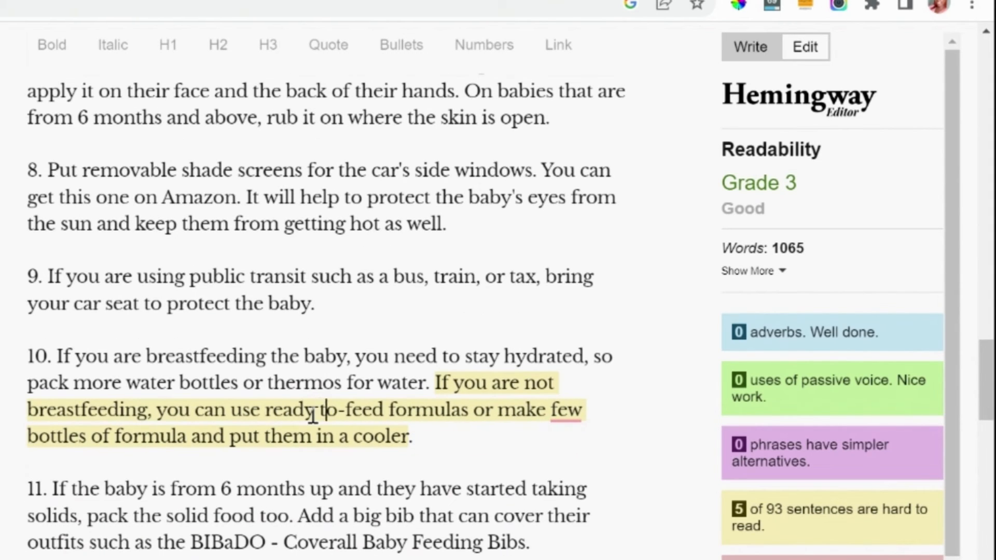
key("Delete")
Accept the correction "a few" before "bottles of formula" in tip 10.
left_click(564, 410)
left_click(575, 294)
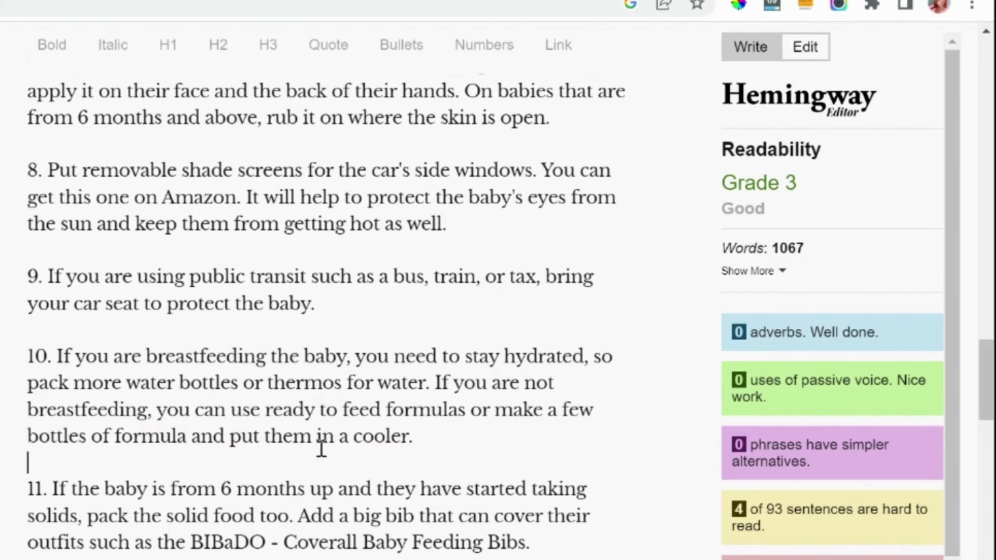
Insert a closing parenthesis after "or enough" in the diaper sentence of tip 12.
scroll(318, 445, "down", 7)
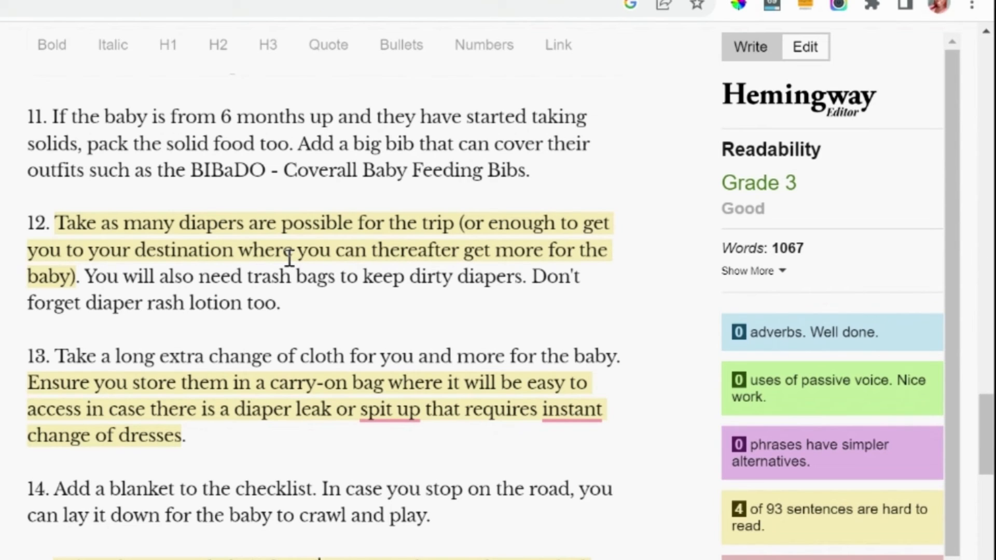
left_click(455, 224)
left_click(555, 224)
type(")")
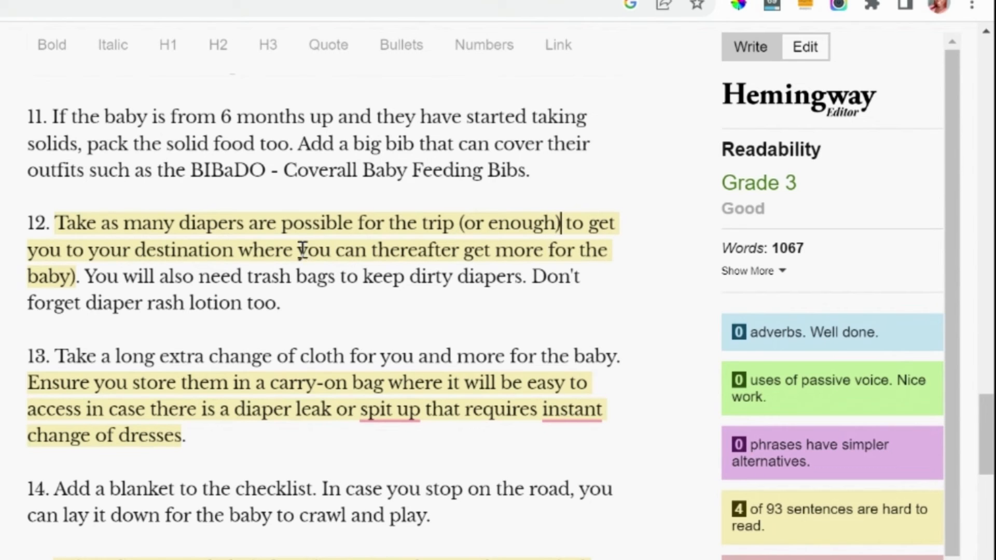
Reword the start of tip 12 to "Take enough diapers for the trip", removing "as many" and "are possible".
left_click(126, 229)
key("BackSpace")
key("BackSpace")
key("BackSpace")
type("enough")
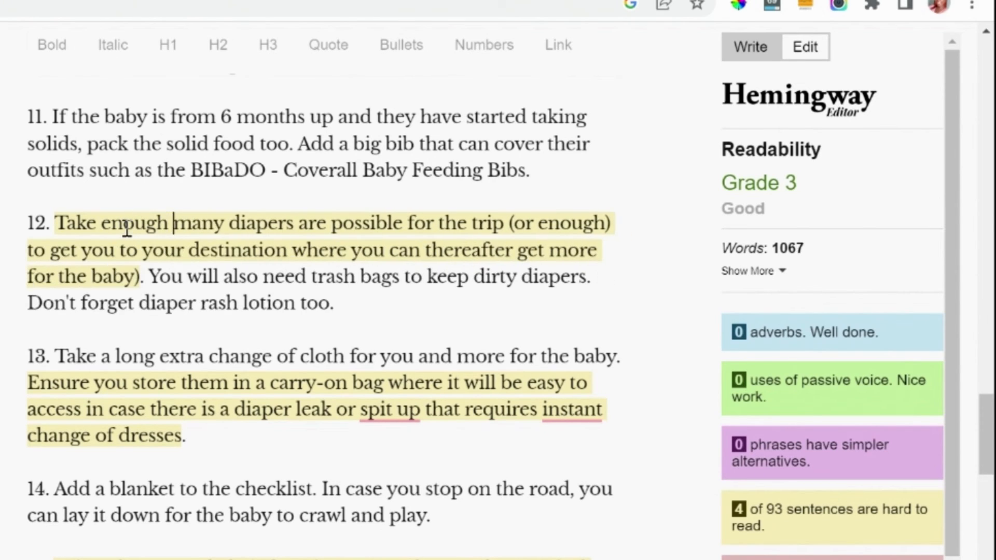
key("Delete")
key("Delete")
key("Delete")
key("Delete")
key("Delete")
key("ctrl+Right")
key("Delete")
key("Delete")
key("Delete")
key("Delete")
key("Delete")
key("Delete")
key("Delete")
key("Delete")
key("Delete")
key("Delete")
key("Delete")
key("Delete")
key("Delete")
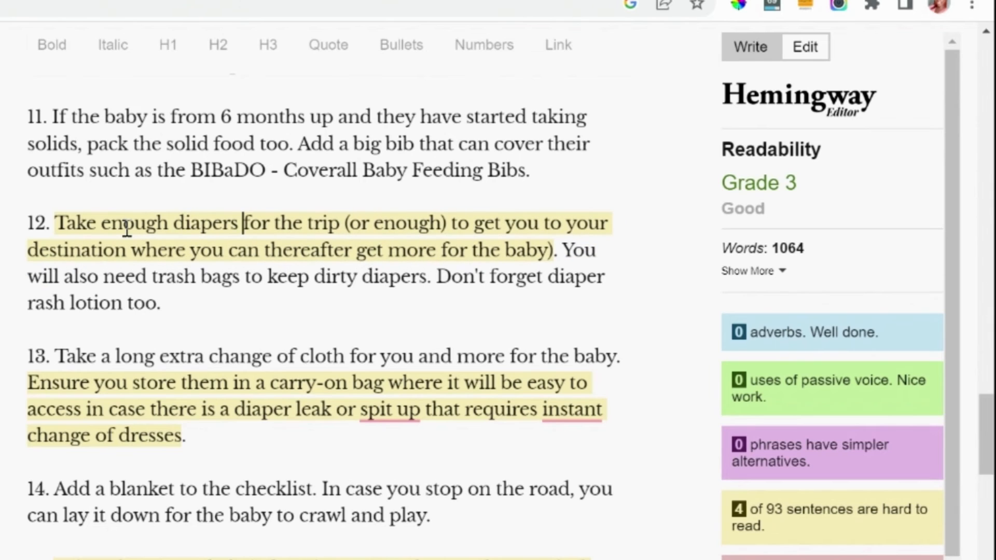
Delete "(or enough)" and the stray closing parenthesis after "baby" in tip 12.
key("Delete")
key("Delete")
key("Delete")
key("Delete")
key("Delete")
key("Delete")
key("Delete")
key("Delete")
key("Delete")
key("Delete")
key("Delete")
key("Delete")
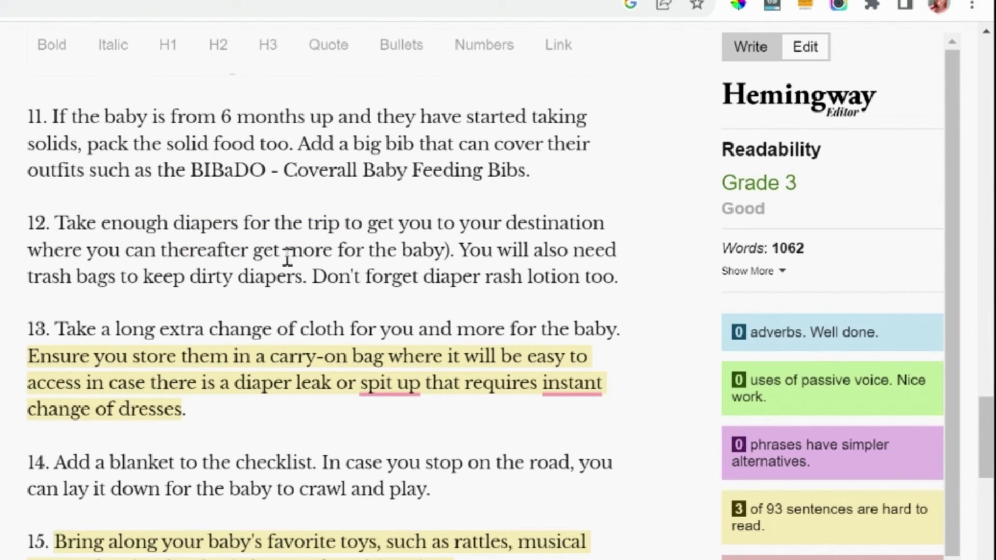
left_click(445, 249)
key("Delete")
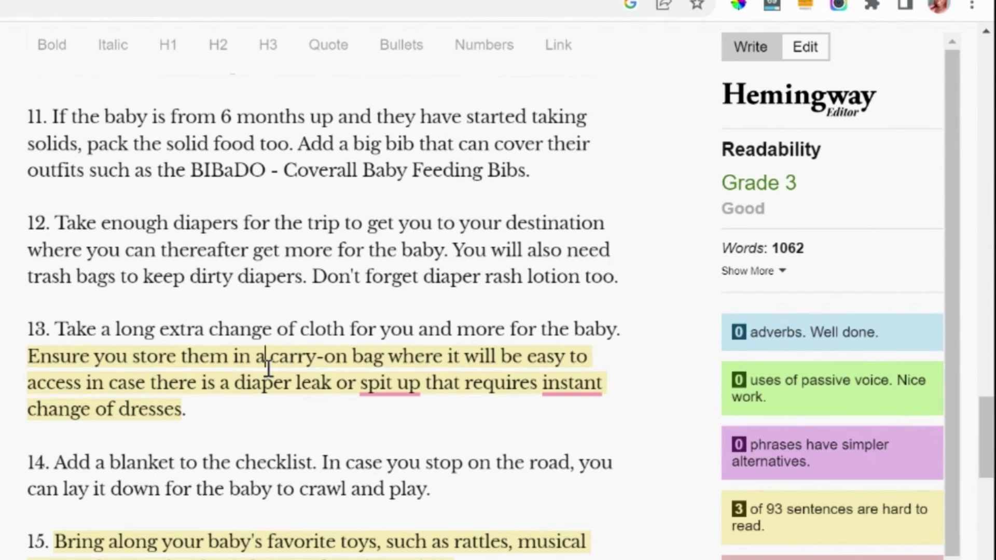
Split the hard-to-read sentence in tip 13 by adding a period after "easy to access".
scroll(269, 368, "down", 10)
scroll(268, 368, "up", 6)
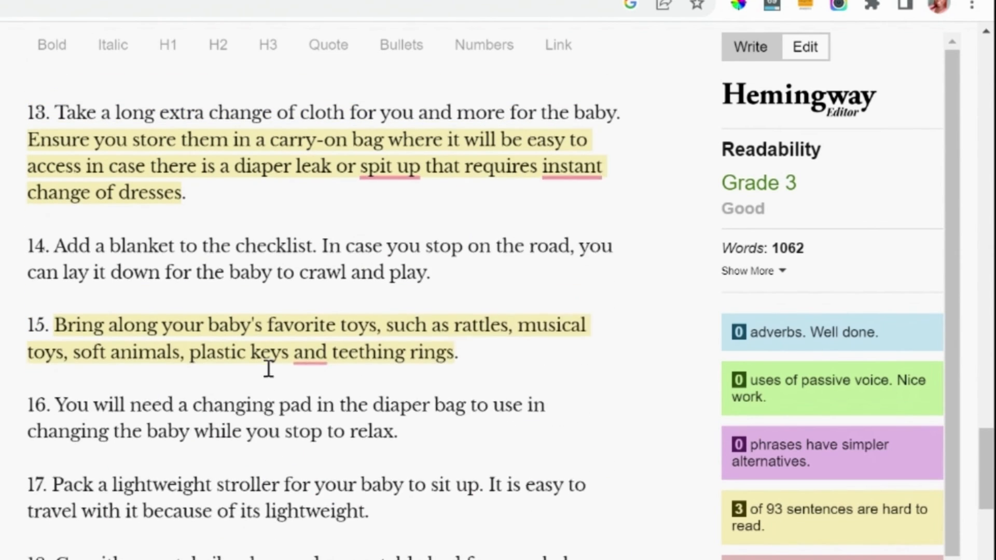
scroll(269, 368, "up", 3)
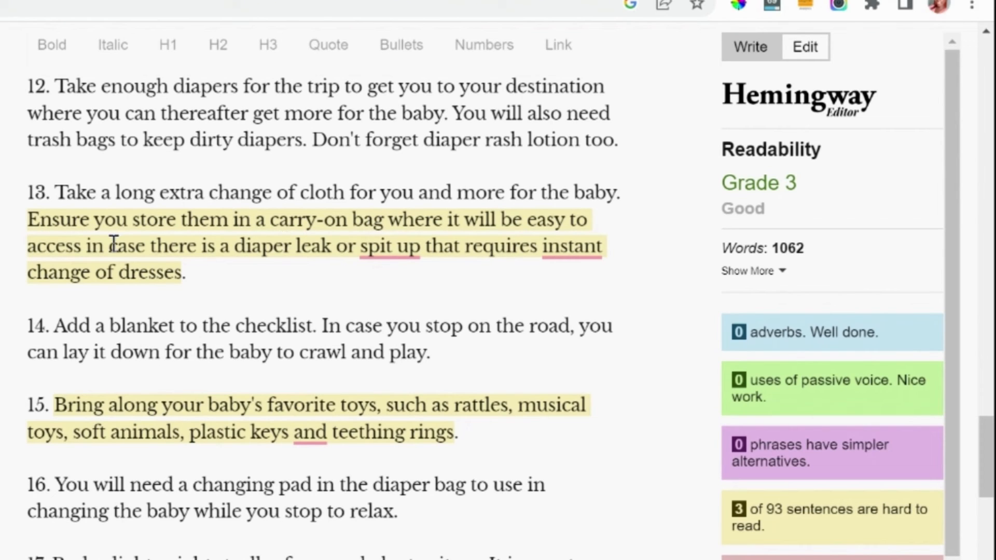
left_click(85, 249)
type(".")
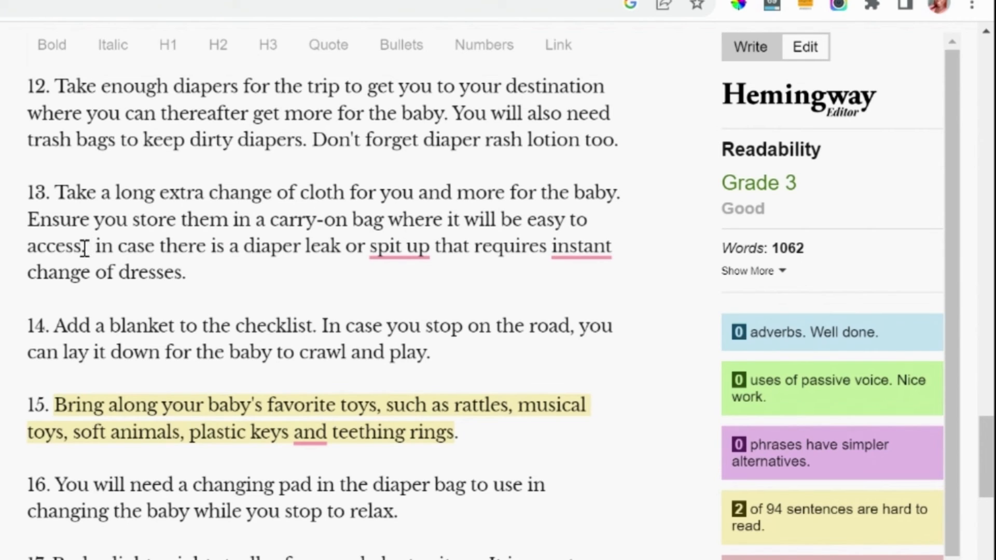
Accept the suggested corrections "spit-up" and "an instant" in tip 13.
mouse_move(402, 248)
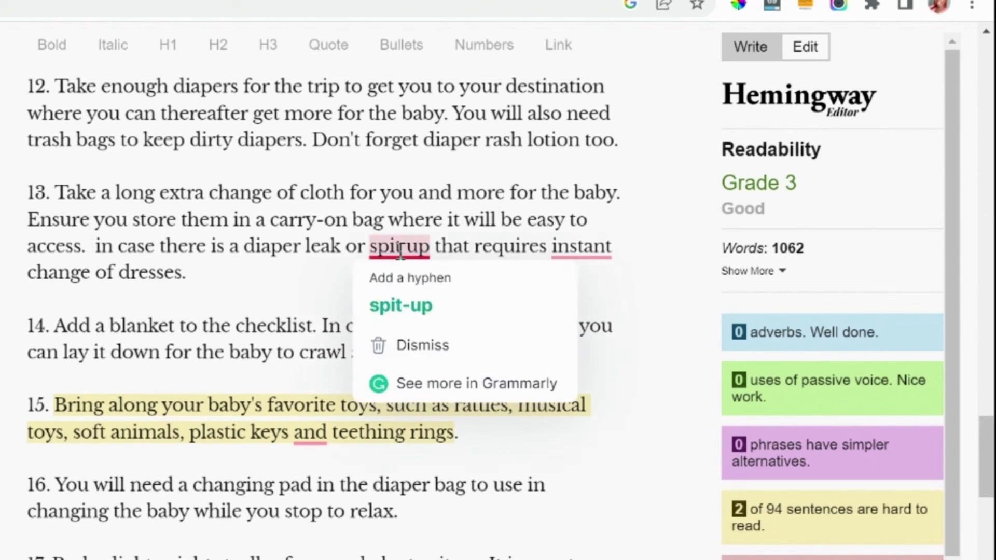
left_click(401, 303)
mouse_move(596, 253)
left_click(587, 303)
Rewrite the start of the split-off sentence in tip 13 as "This will help in a case where there is a diaper leak".
left_click(92, 247)
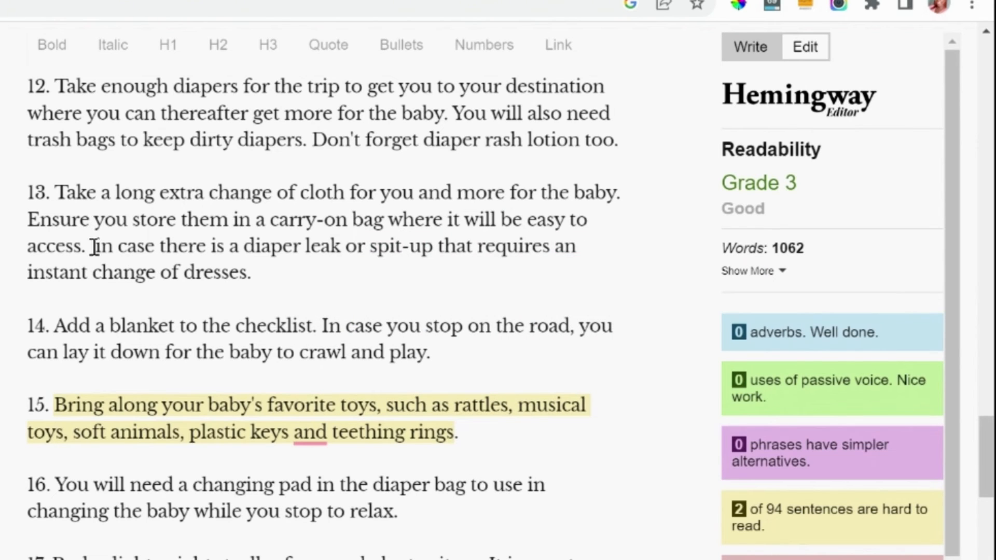
type("This will help")
key("Right")
type("s")
key("Right")
type("wh")
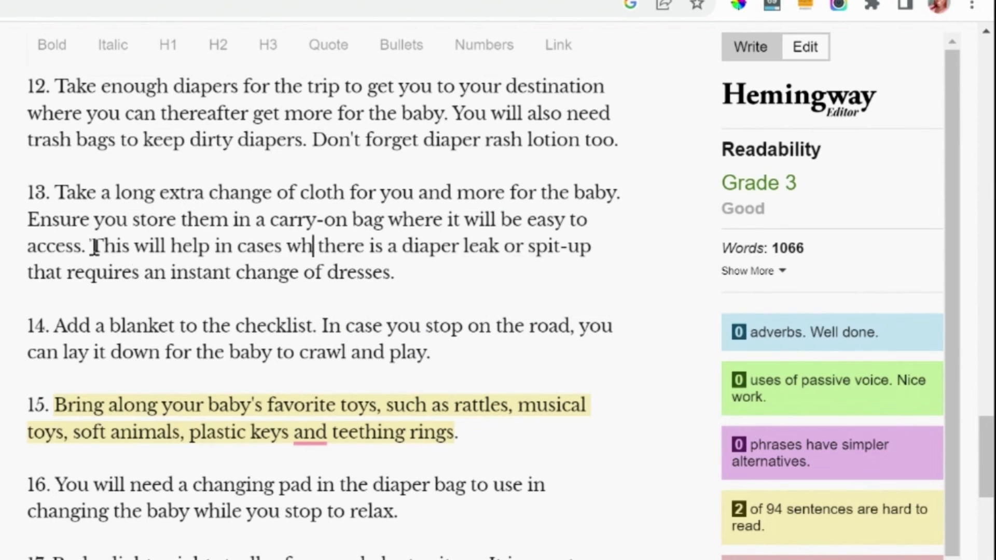
key("BackSpace")
key("BackSpace")
key("Left")
key("BackSpace")
key("Left")
key("Left")
key("Left")
key("Left")
type("a")
key("Right")
key("Right")
key("Right")
key("Right")
key("Right")
type("where")
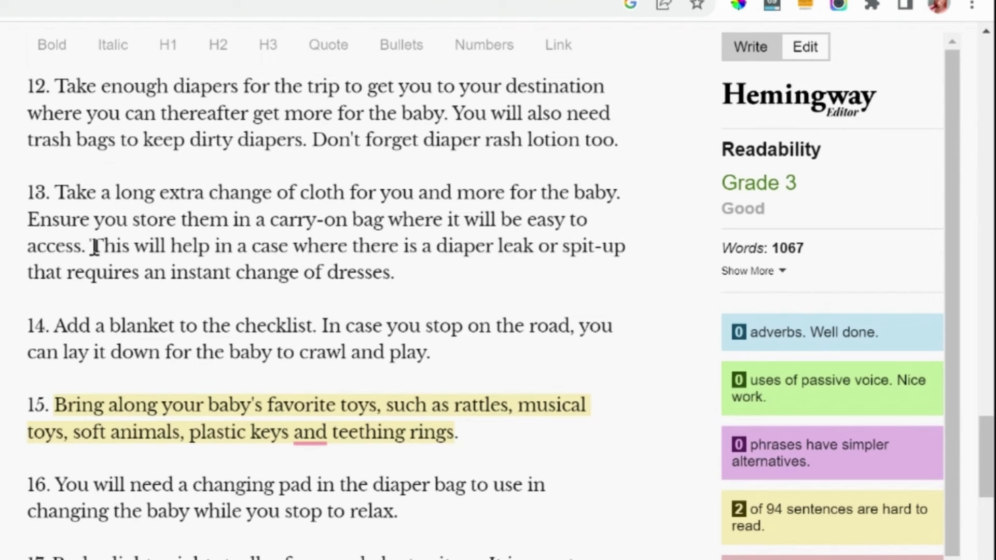
Add a comma after "plastic keys" in the toys sentence of tip 15.
key("Down")
key("Down")
key("Down")
key("Down")
key("Down")
key("Down")
key("Down")
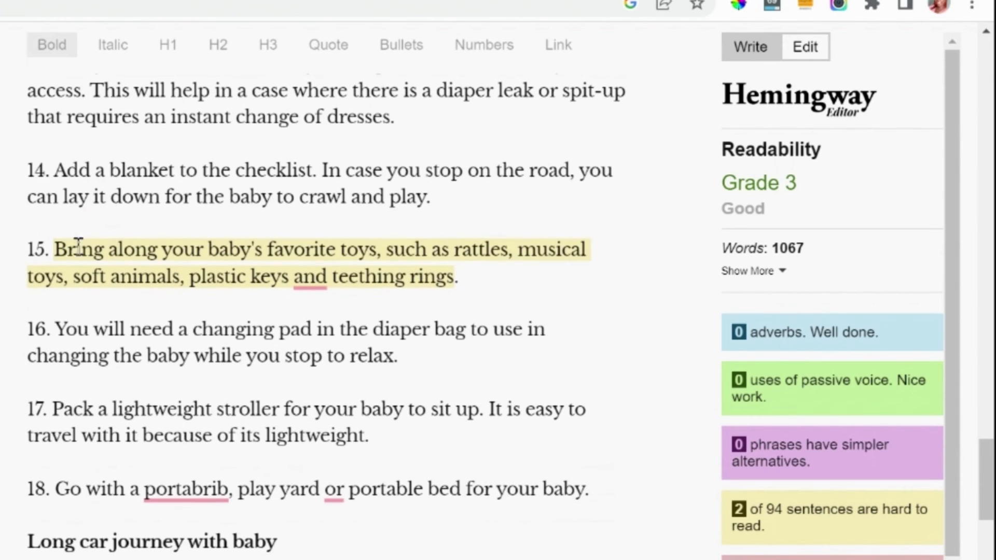
left_click(449, 254)
left_click(291, 276)
type(",")
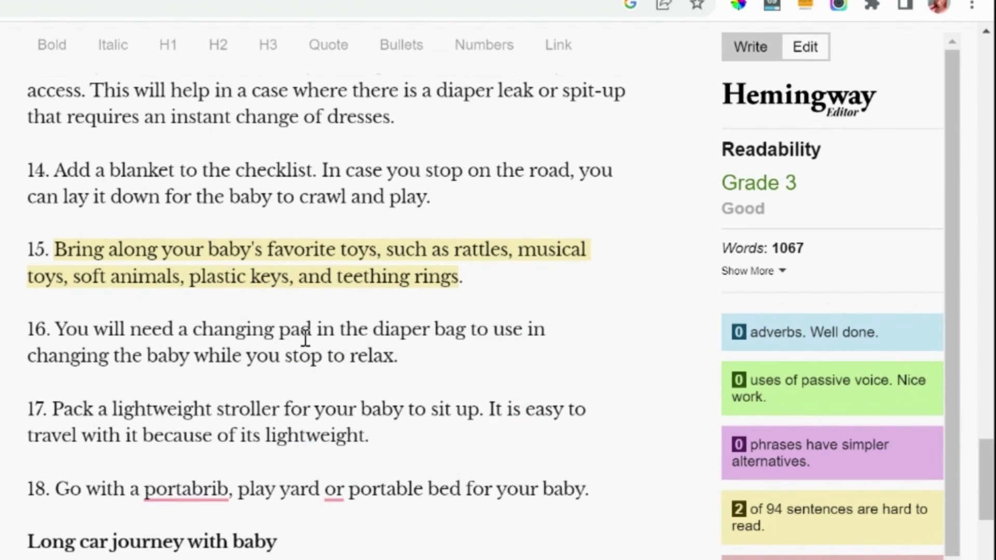
Split the tip 15 sentence after "favorite toys" and replace "such as" with a new sentence starting "This includes".
left_click(381, 254)
key("BackSpace")
key("BackSpace")
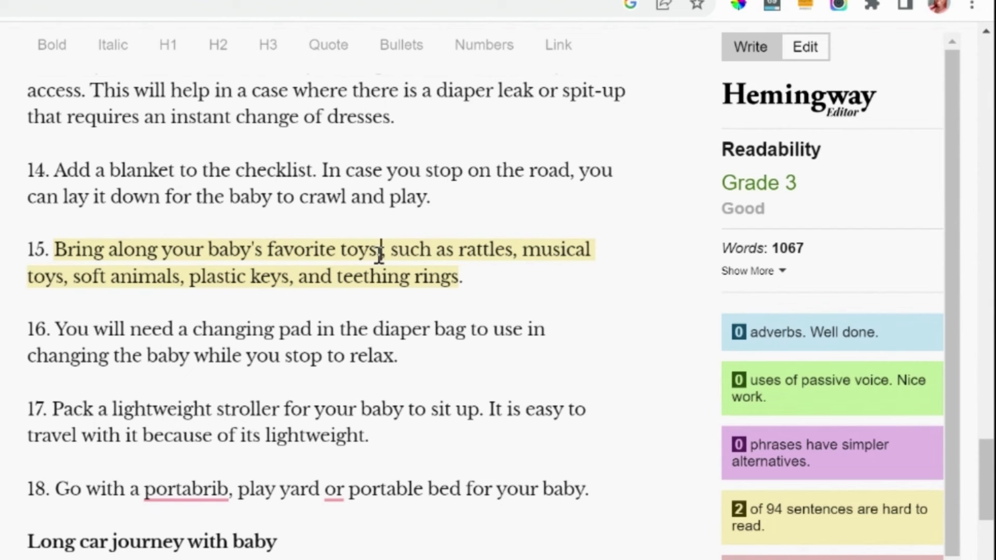
type(". This i")
key("Delete")
key("Delete")
key("Delete")
Dismiss the spelling flag on "portabrib" in tip 18 and accept the comma before "or portable bed".
key("Down")
key("Down")
key("Down")
key("Down")
key("Down")
key("Down")
key("Down")
key("Down")
key("Down")
key("Down")
key("Down")
key("Down")
key("Down")
key("Down")
key("Down")
key("Down")
key("Down")
key("Down")
key("Down")
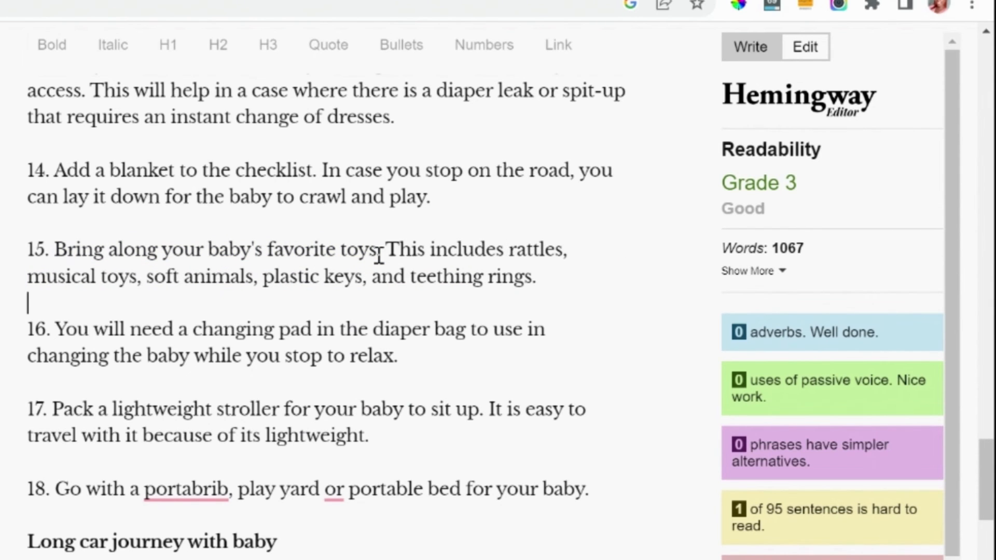
mouse_move(192, 306)
left_click(197, 412)
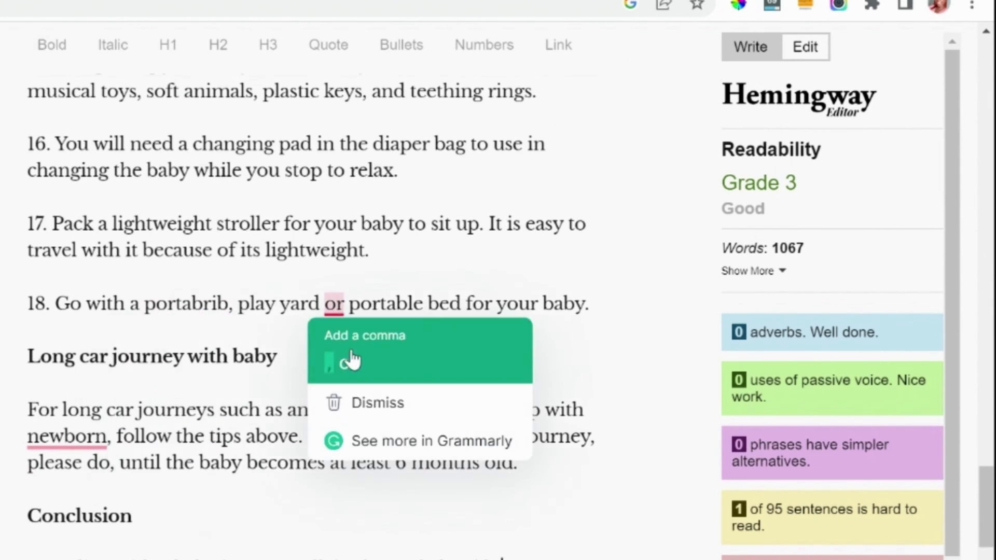
left_click(349, 360)
Accept the corrections "8-hour", "20-hour" and "a newborn" in the paragraph under "Long car journey with baby".
left_click(351, 319)
left_click(420, 301)
left_click(72, 328)
left_click(446, 268)
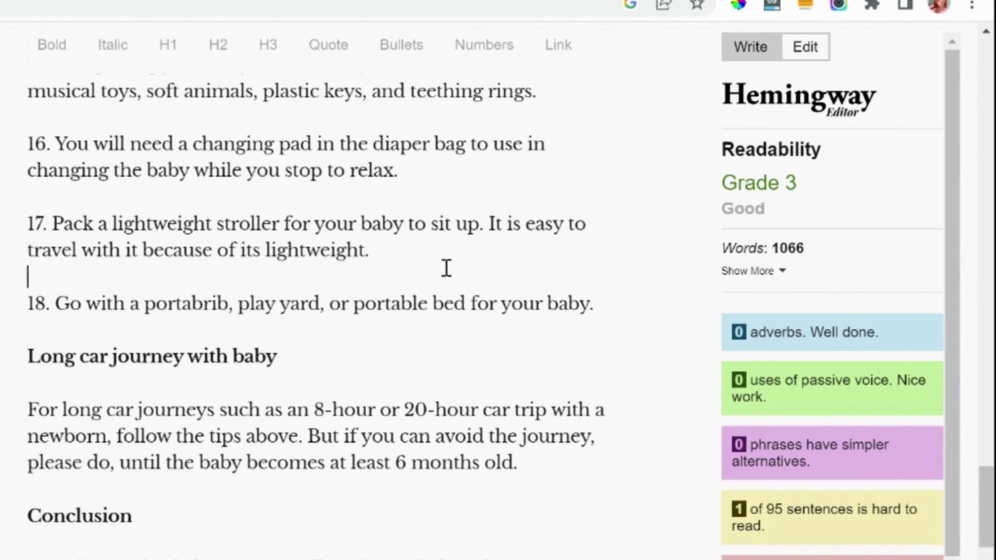
Look through the end of the article and back up through the tips for the remaining hard-to-read sentence.
key("Down")
key("Down")
key("Down")
key("Down")
key("Down")
key("Down")
key("Down")
key("Down")
key("Down")
key("Down")
key("Down")
key("Down")
key("Down")
key("Up")
key("Up")
key("Up")
key("Up")
key("Up")
key("Up")
key("Up")
key("Up")
key("Up")
key("Up")
key("Up")
key("Up")
key("Up")
key("Up")
key("Up")
key("Up")
key("Up")
key("Up")
key("Up")
key("Up")
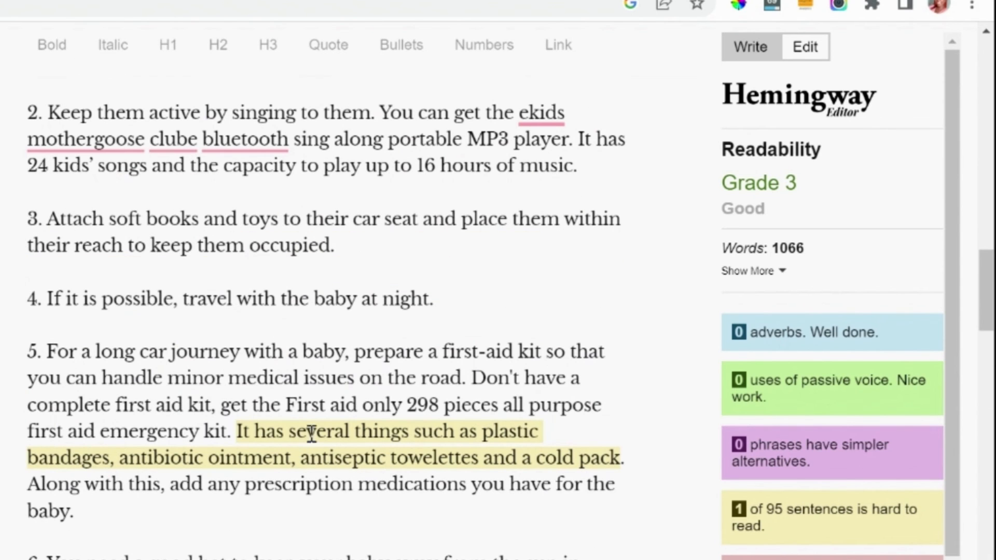
Return from tip 5 to the article's opening paragraphs and review the readability grade and remaining highlight counts.
left_click(345, 366)
key("Up")
key("Up")
key("Up")
key("Up")
key("Up")
key("Up")
key("Up")
key("Up")
key("Up")
key("Up")
key("Up")
key("Up")
key("Up")
key("Up")
key("Up")
key("Up")
key("Up")
key("Up")
key("Up")
key("Up")
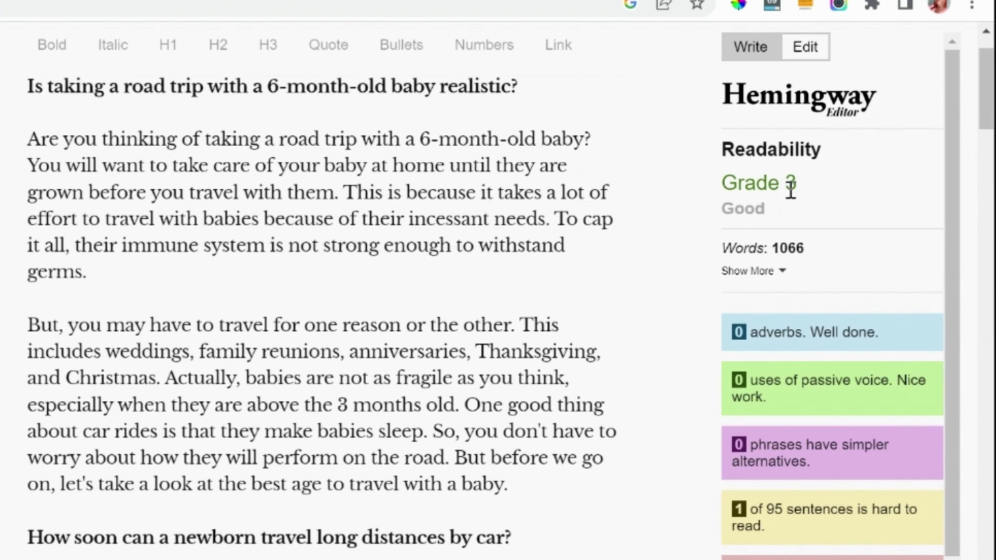
Select the whole article text, clear the selection, and place the cursor at the start of the document.
left_click(436, 192)
left_click(379, 218)
key("ctrl+a")
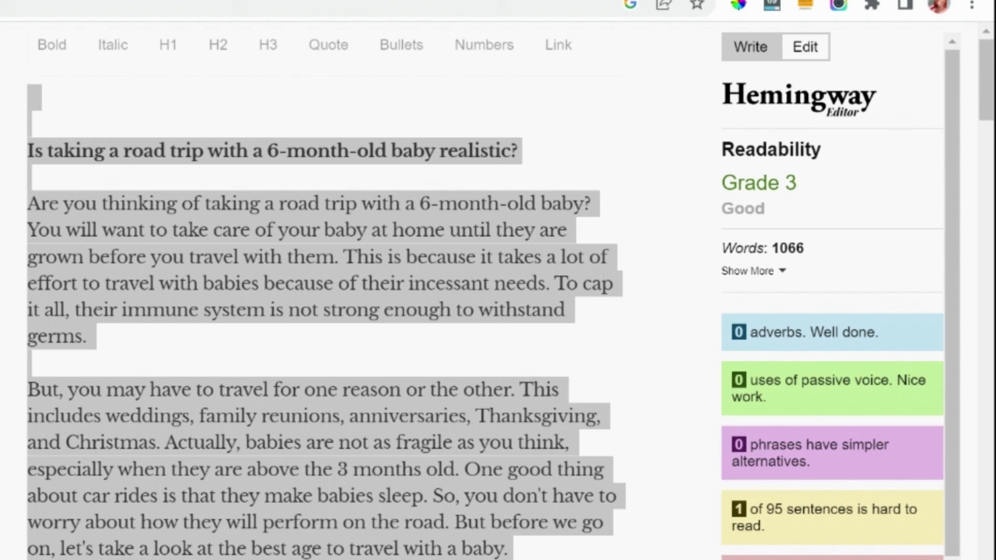
left_click(310, 299)
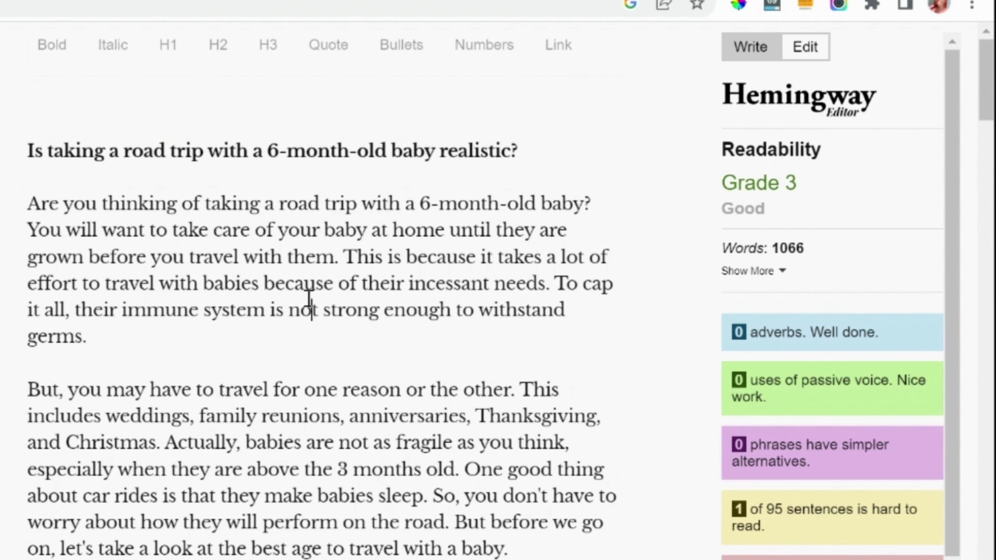
key("ctrl+Home")
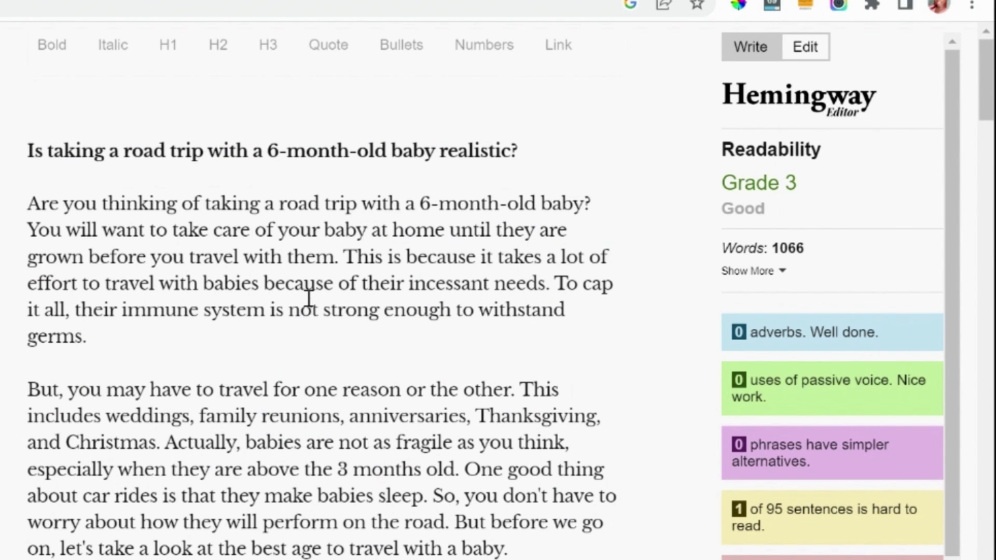